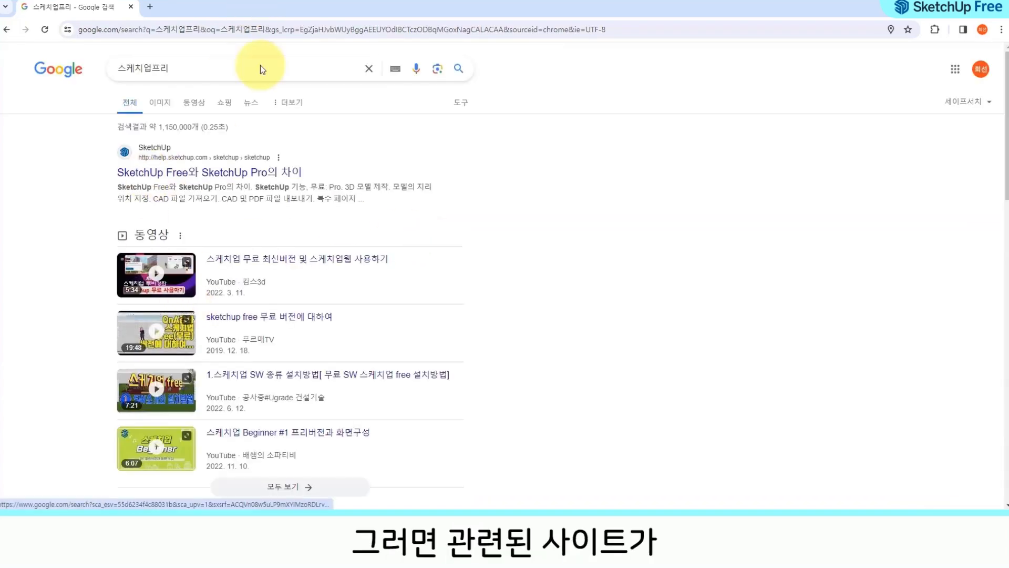
# Step: Open the SketchUp Free subscription page from the Google search results
pyautogui.scroll(-1, 421, 200)
pyautogui.scroll(-5, 421, 202)
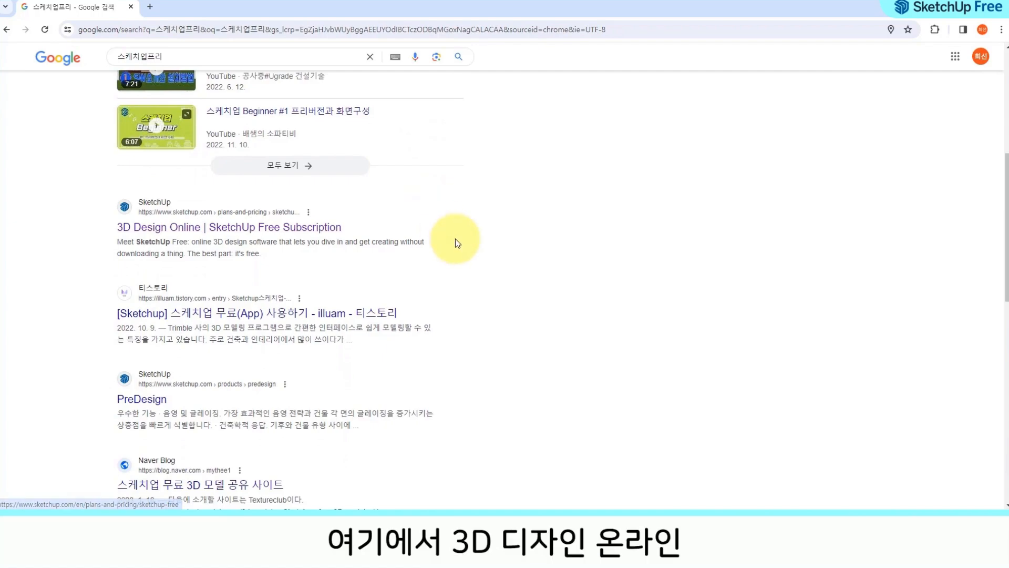
pyautogui.click(193, 230)
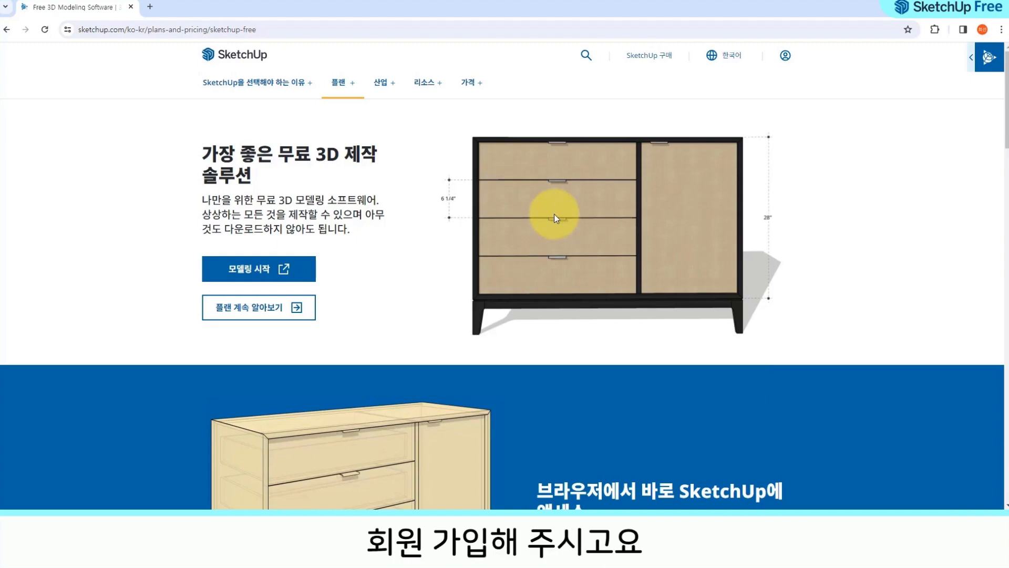
# Step: Launch the SketchUp web modeler and create a new model using the decimal millimetre template
pyautogui.click(271, 269)
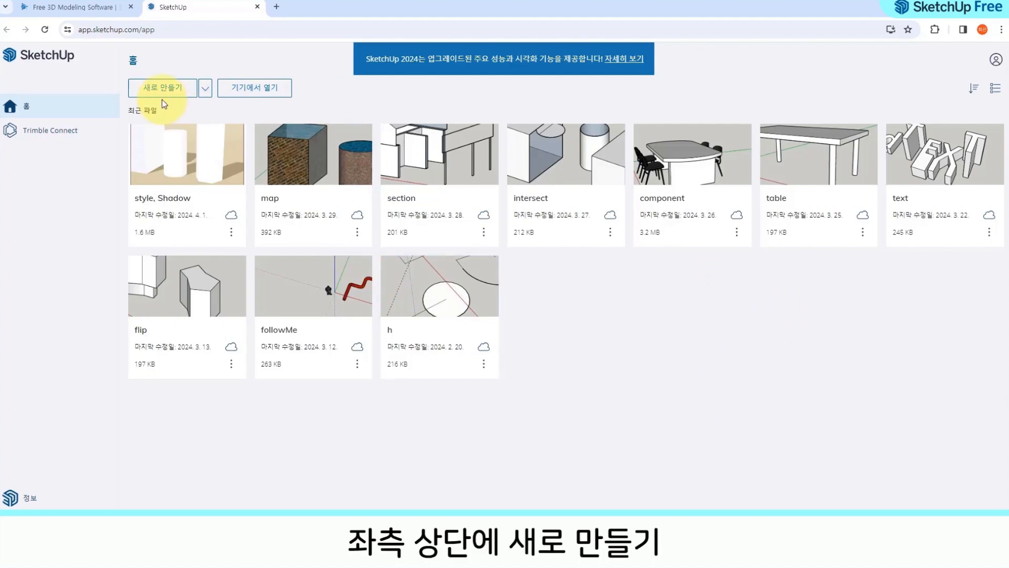
pyautogui.click(205, 89)
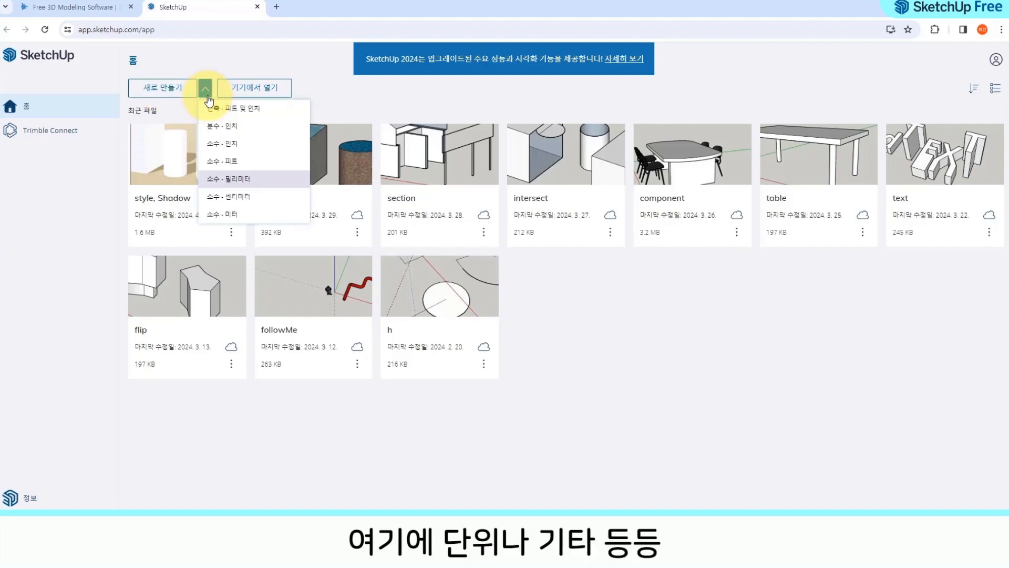
pyautogui.click(255, 181)
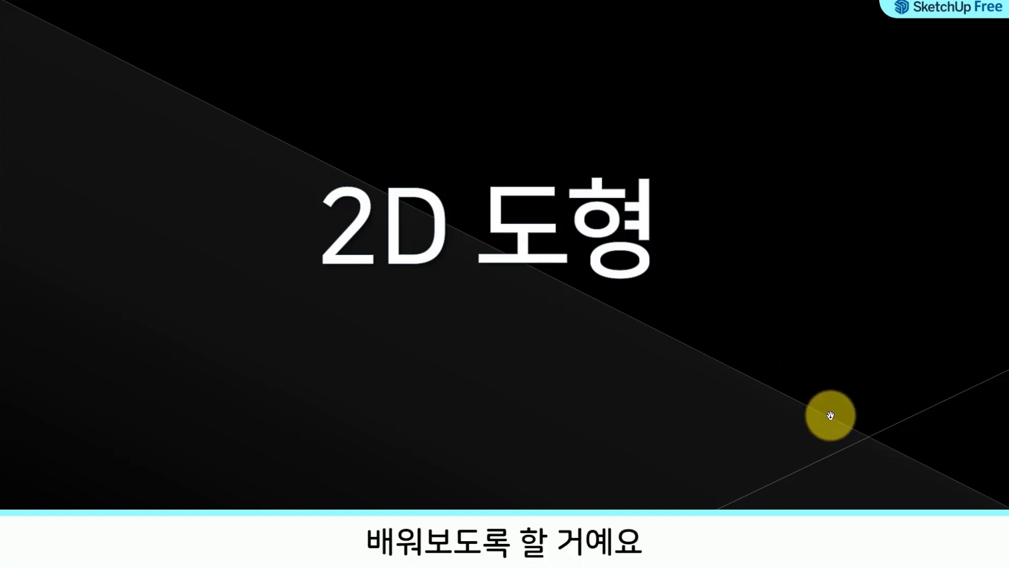
pyautogui.click(851, 385)
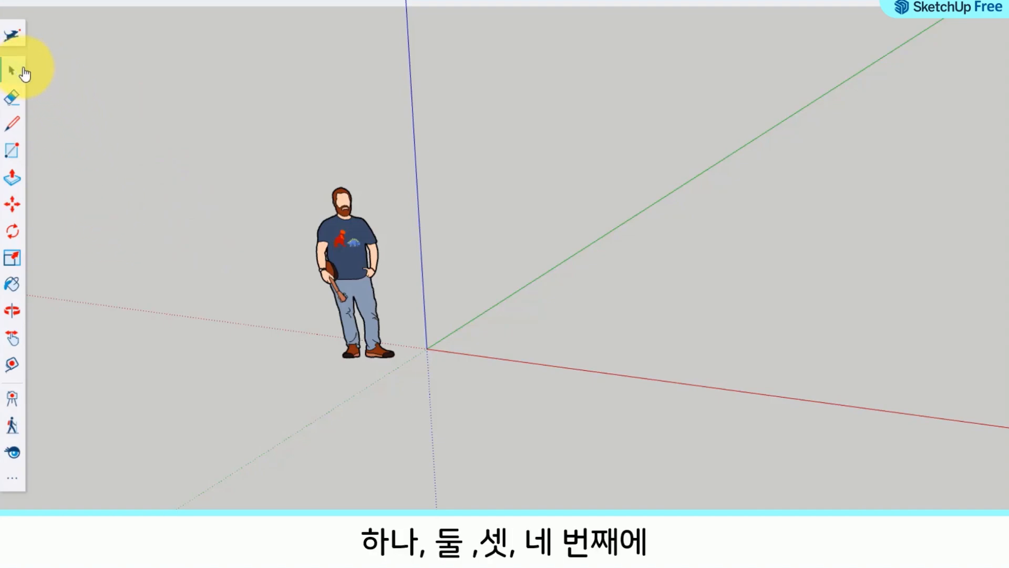
# Step: Draw a freehand rectangle on the ground plane between the red and green axes, near the origin
pyautogui.click(13, 153)
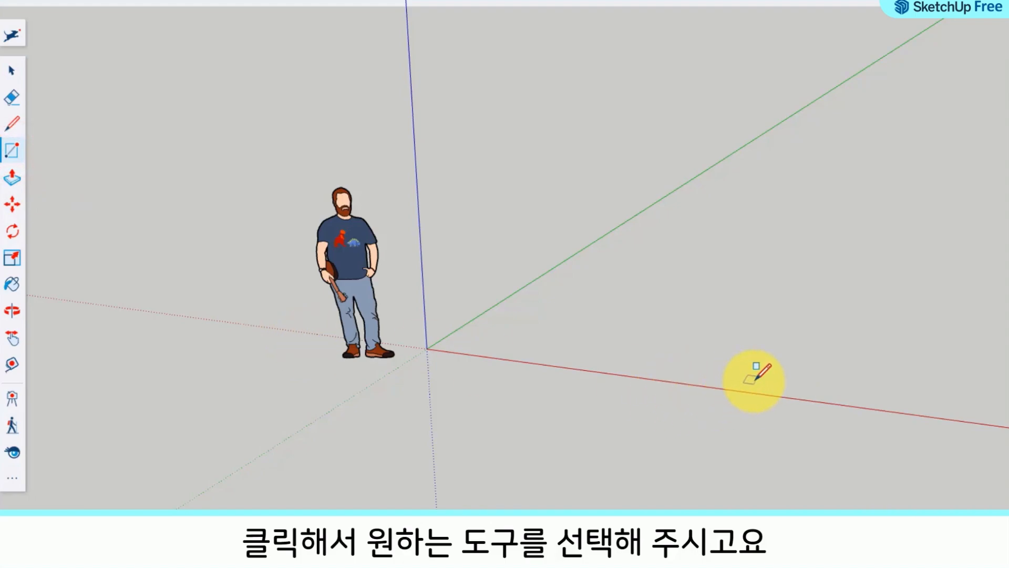
pyautogui.moveTo(751, 346); pyautogui.dragTo(442, 329, button='middle')
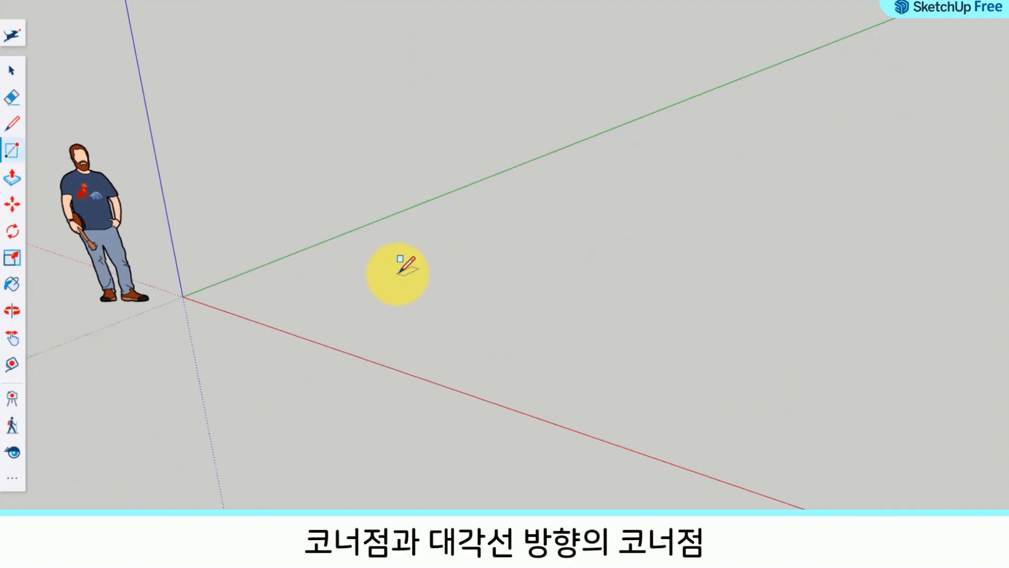
pyautogui.click(297, 296)
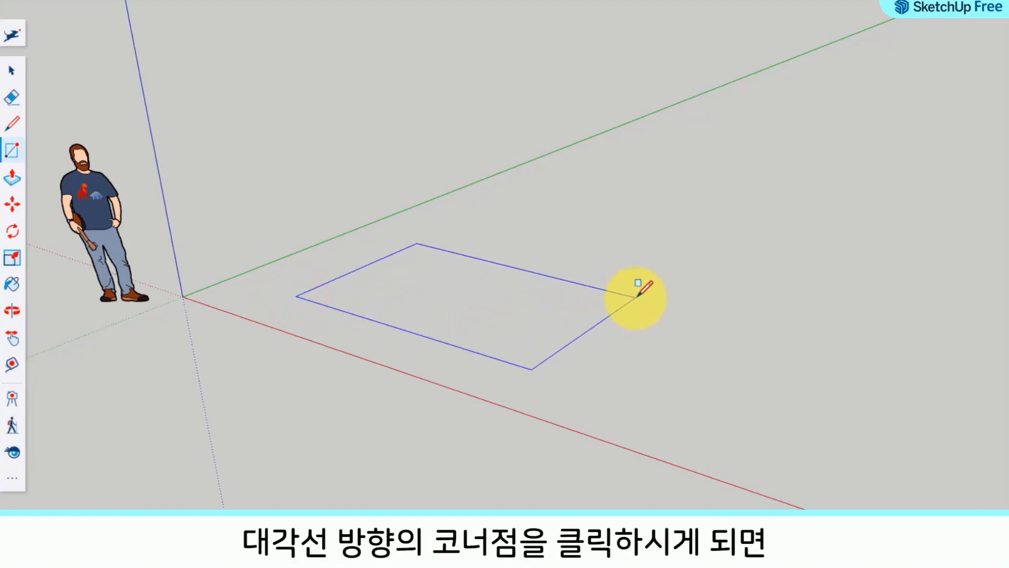
pyautogui.click(635, 297)
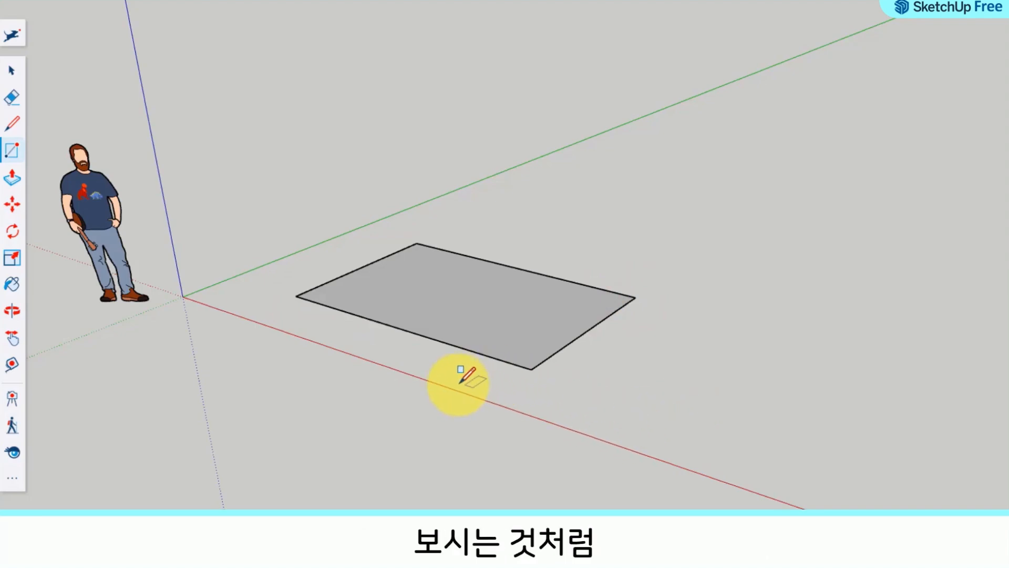
# Step: Select each of the rectangle's four edges and its face individually to examine them as separate entities
pyautogui.moveTo(437, 369)
pyautogui.mouseDown(button='middle')
pyautogui.moveTo(419, 412)
pyautogui.moveTo(427, 461)
pyautogui.mouseUp(button='middle')
pyautogui.scroll(2, 418, 389)
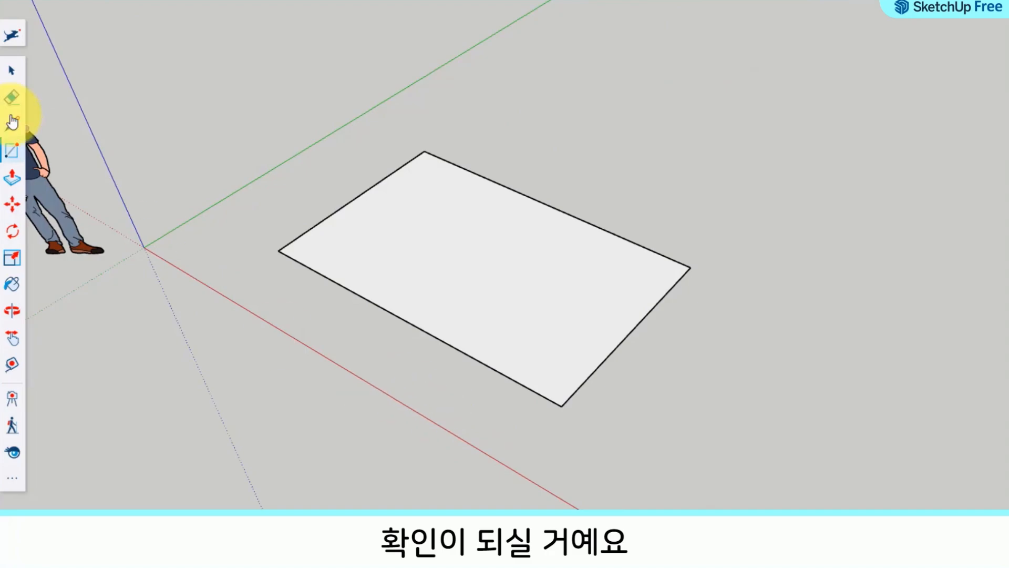
pyautogui.click(12, 70)
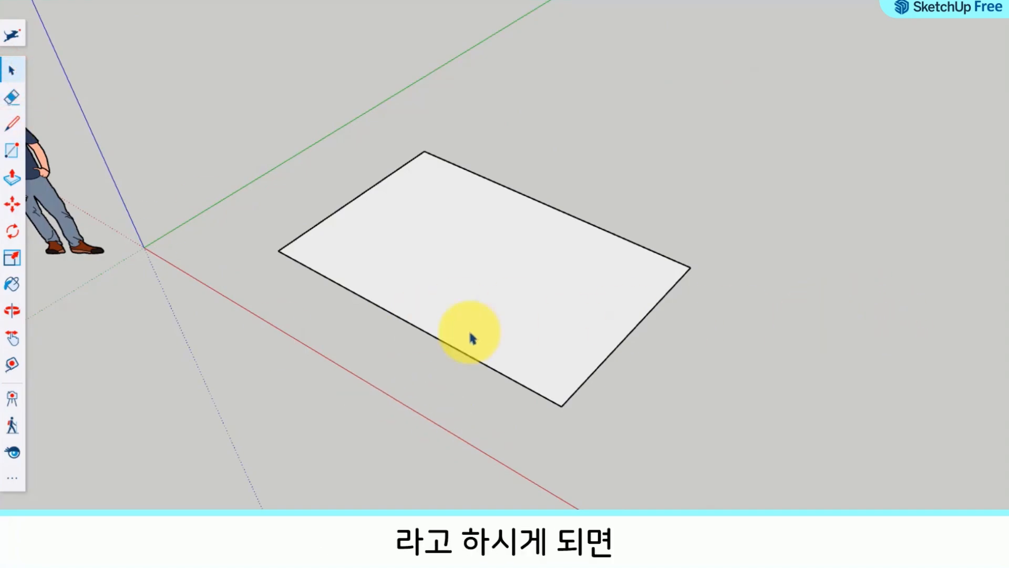
pyautogui.click(429, 335)
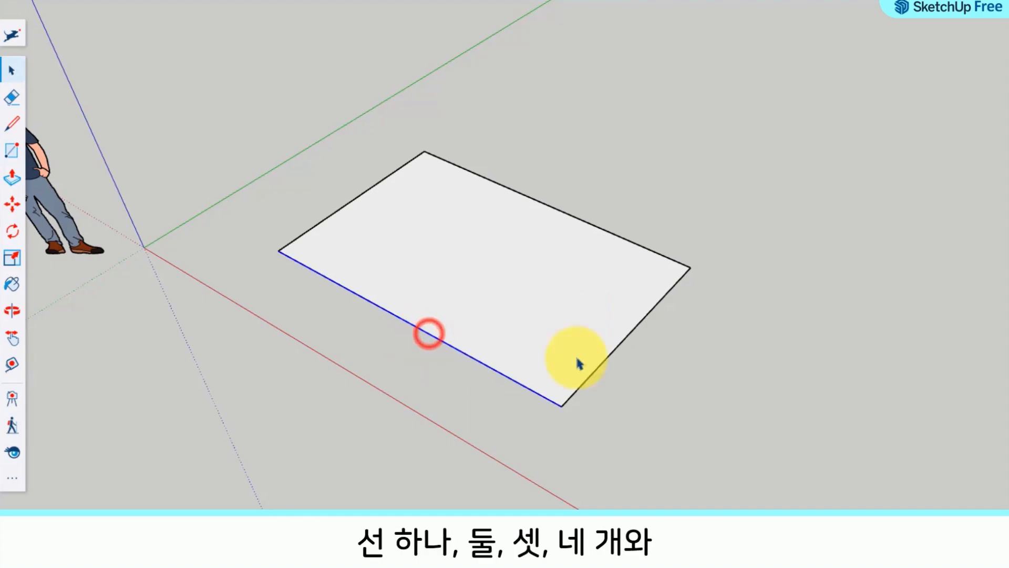
pyautogui.click(628, 337)
pyautogui.click(629, 239)
pyautogui.click(378, 182)
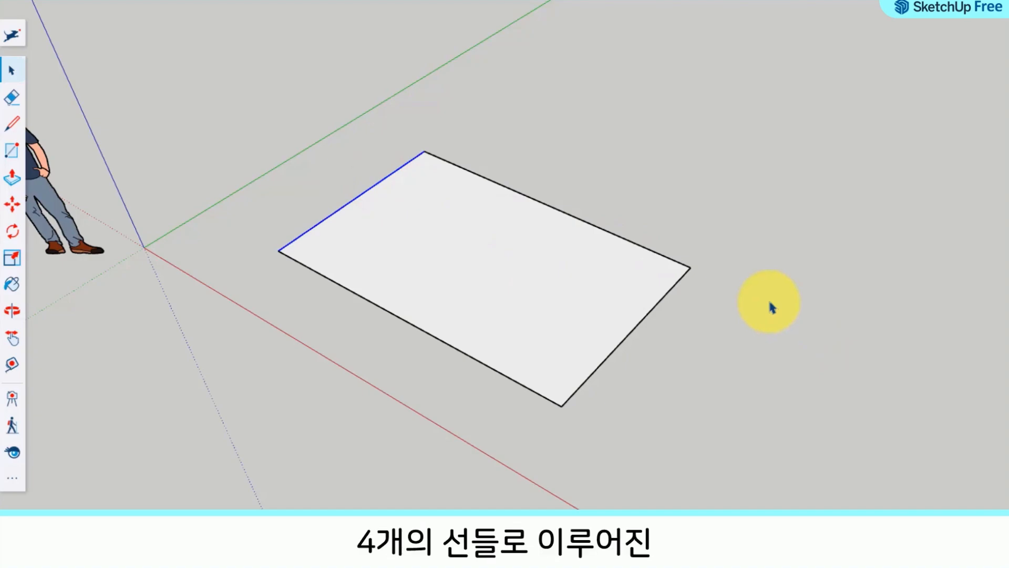
pyautogui.click(485, 264)
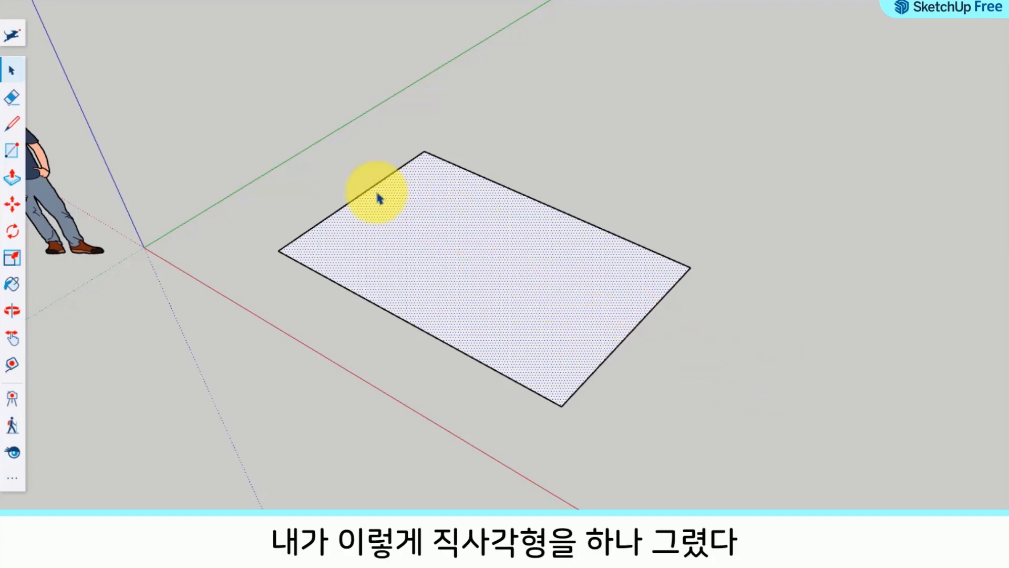
pyautogui.click(357, 204)
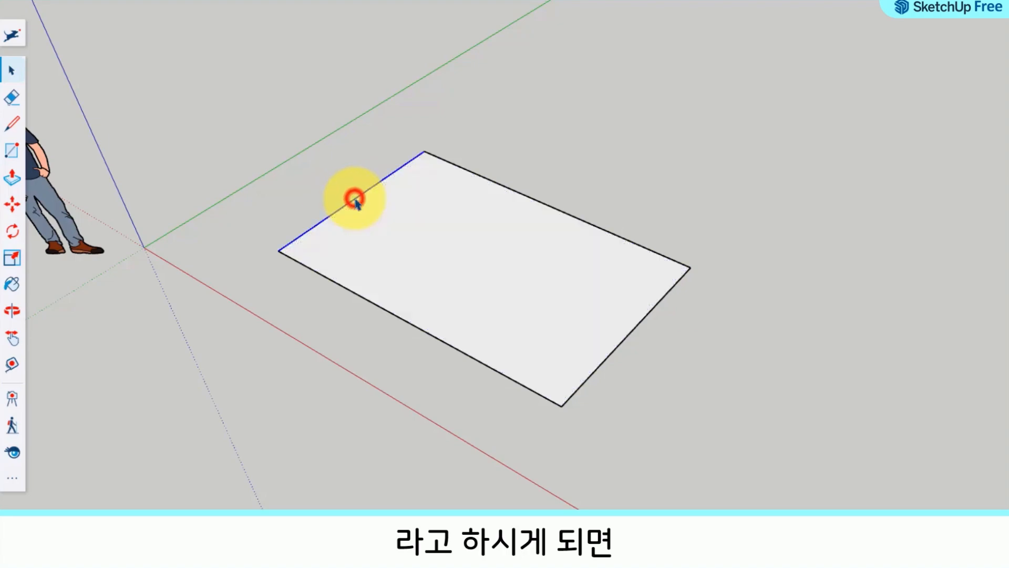
pyautogui.click(388, 310)
pyautogui.click(634, 328)
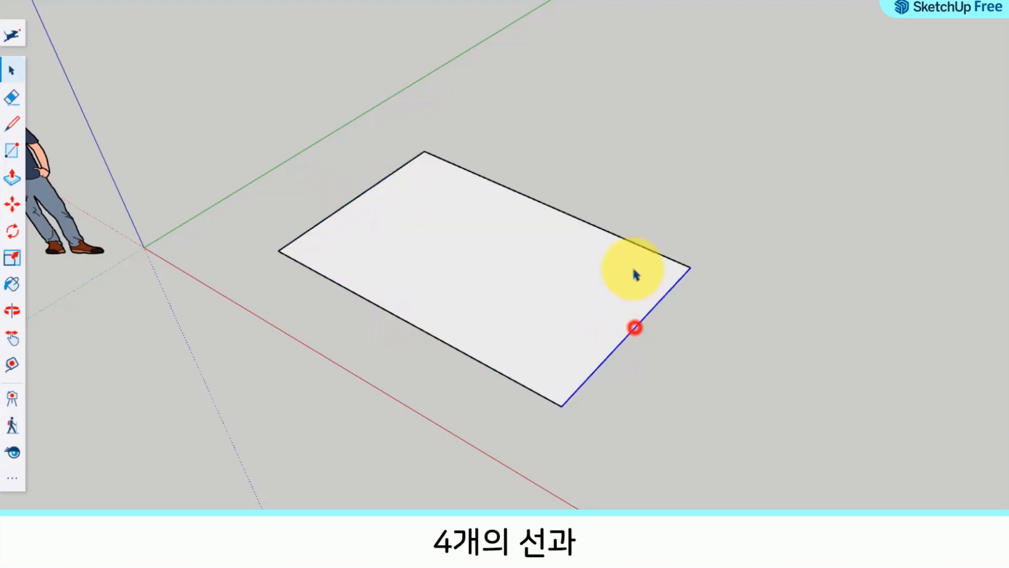
pyautogui.click(631, 243)
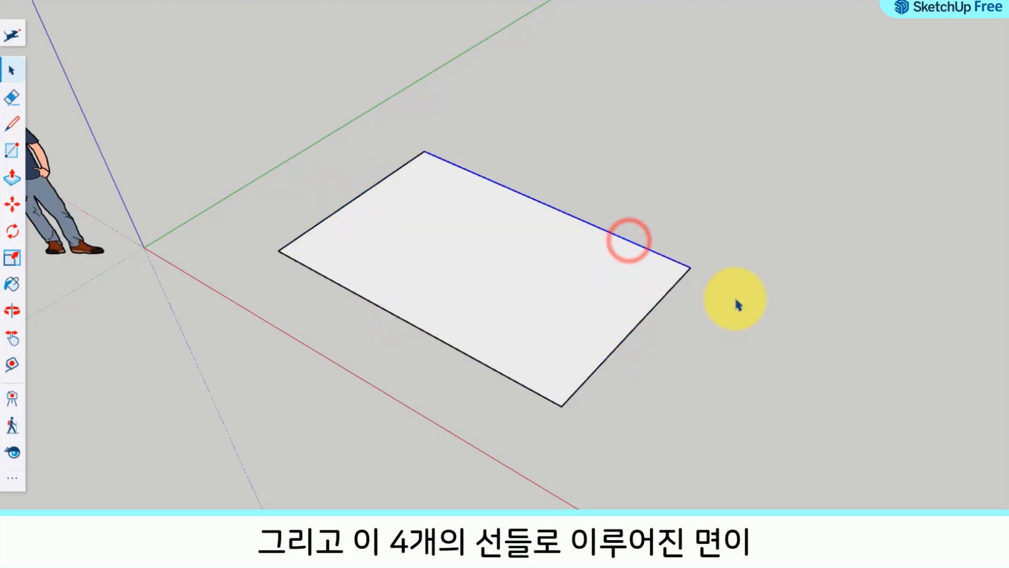
pyautogui.click(451, 245)
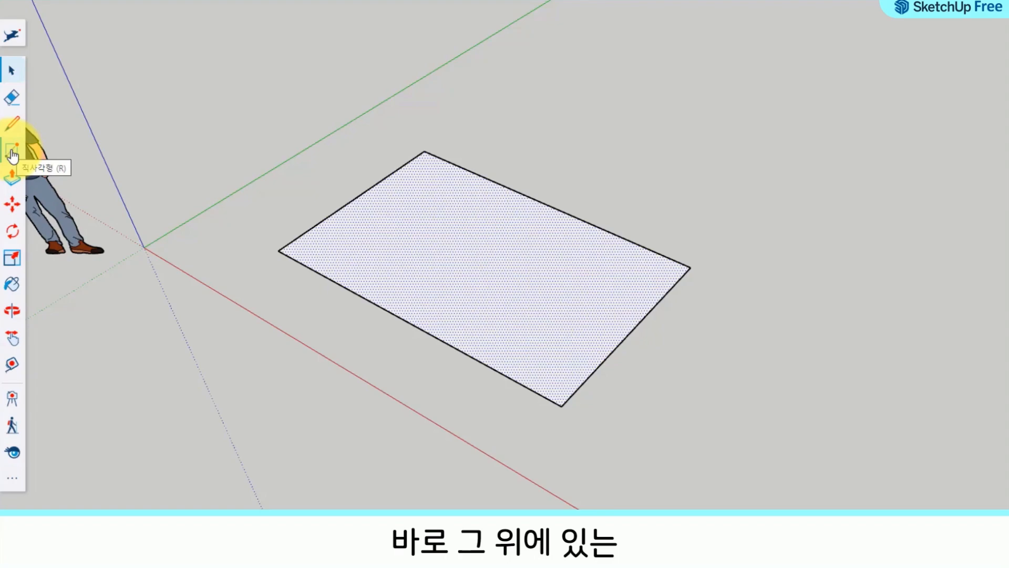
# Step: Draw a closed four-sided shape on the ground beside the rectangle with the Line tool, ending at its starting point
pyautogui.click(8, 126)
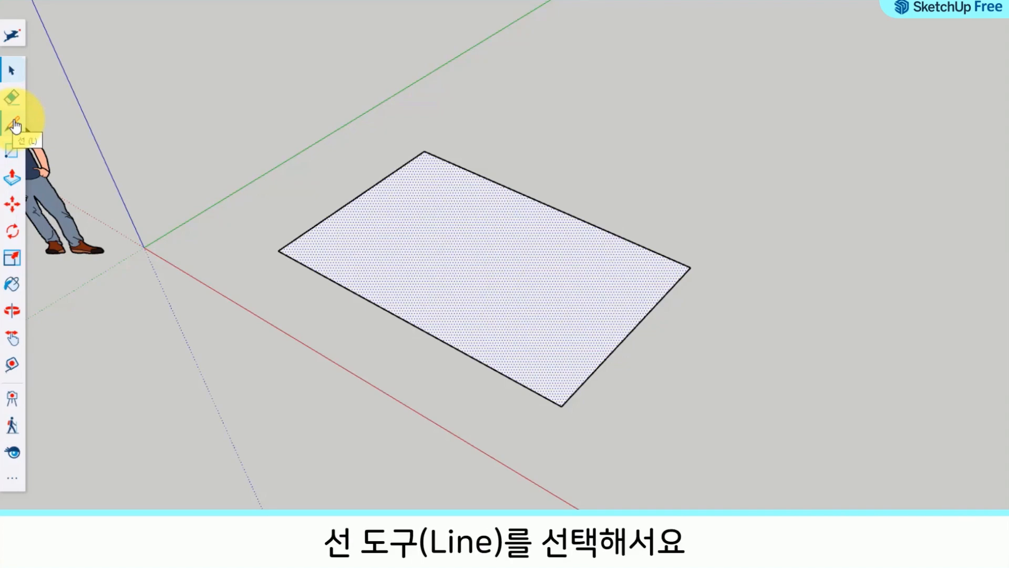
pyautogui.click(15, 121)
pyautogui.moveTo(747, 436); pyautogui.dragTo(422, 227, button='middle')
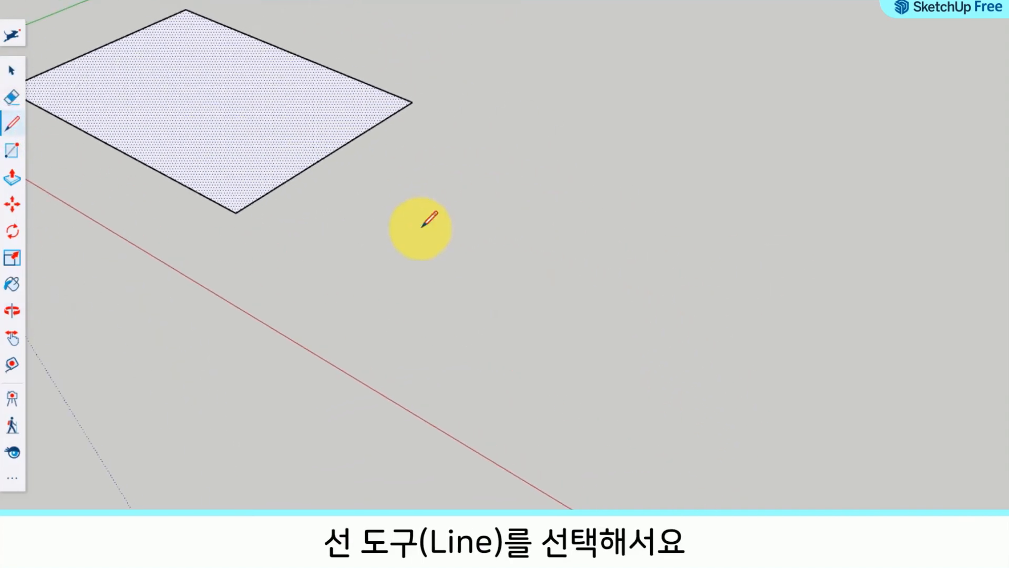
pyautogui.click(358, 263)
pyautogui.click(563, 371)
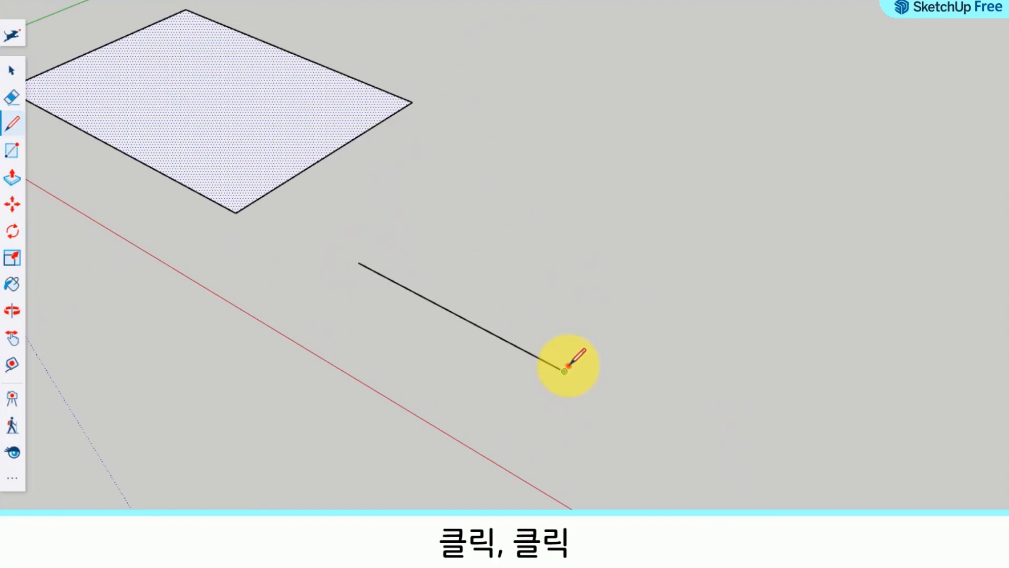
pyautogui.click(666, 266)
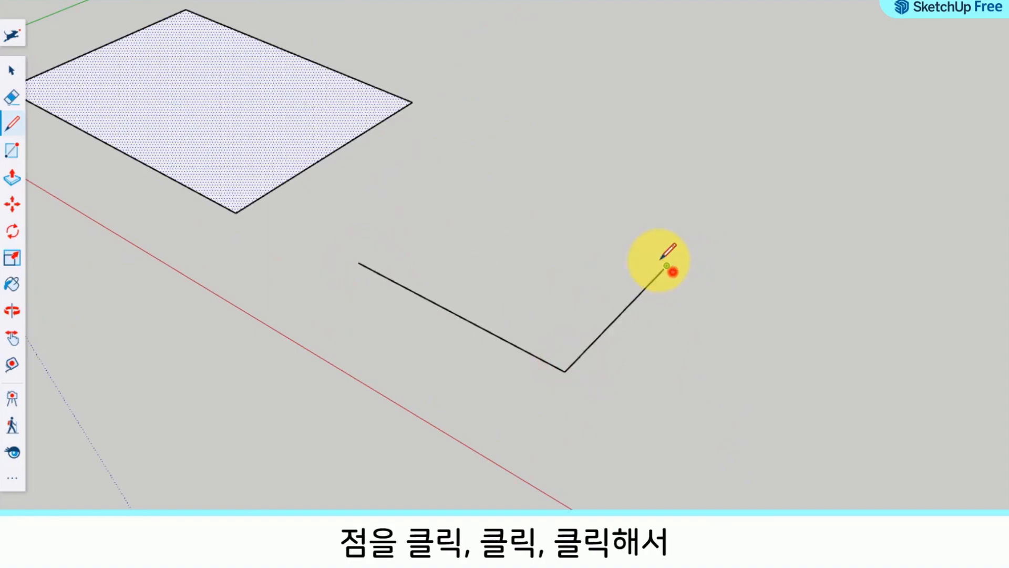
pyautogui.click(471, 178)
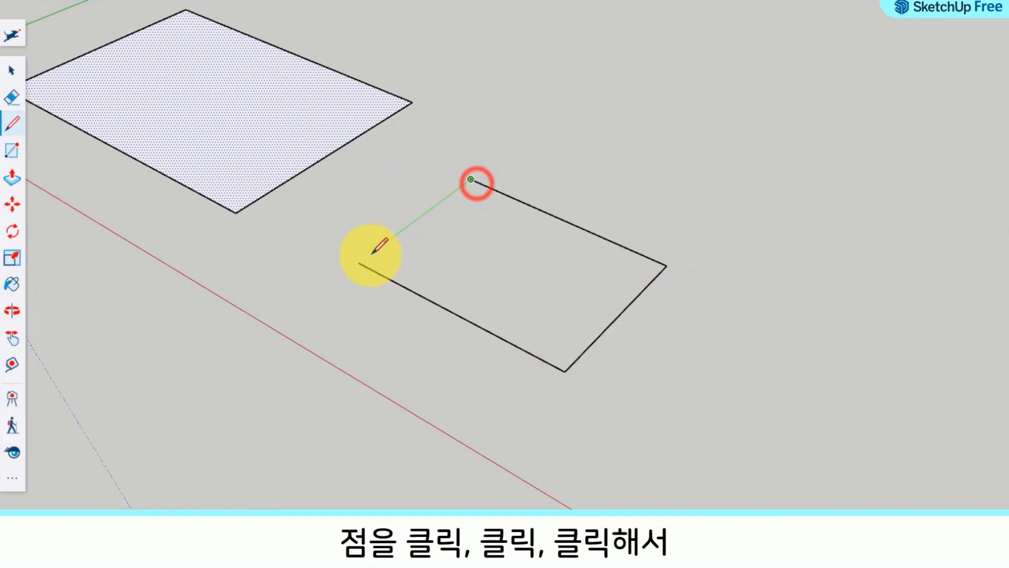
pyautogui.click(359, 263)
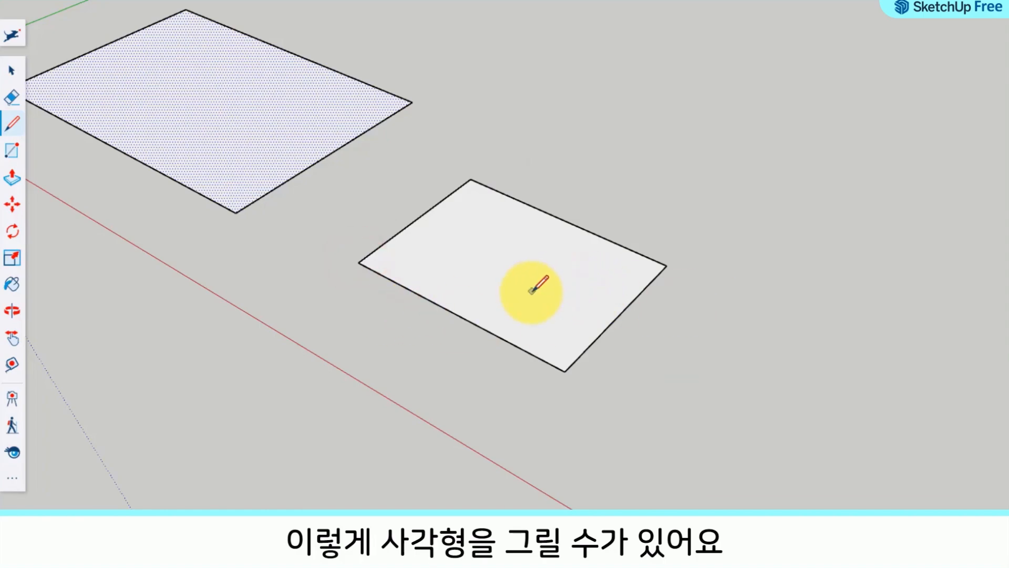
# Step: Select the line-drawn shape's edges and face one at a time to examine how the shape is composed
pyautogui.moveTo(538, 286); pyautogui.dragTo(526, 322, button='middle')
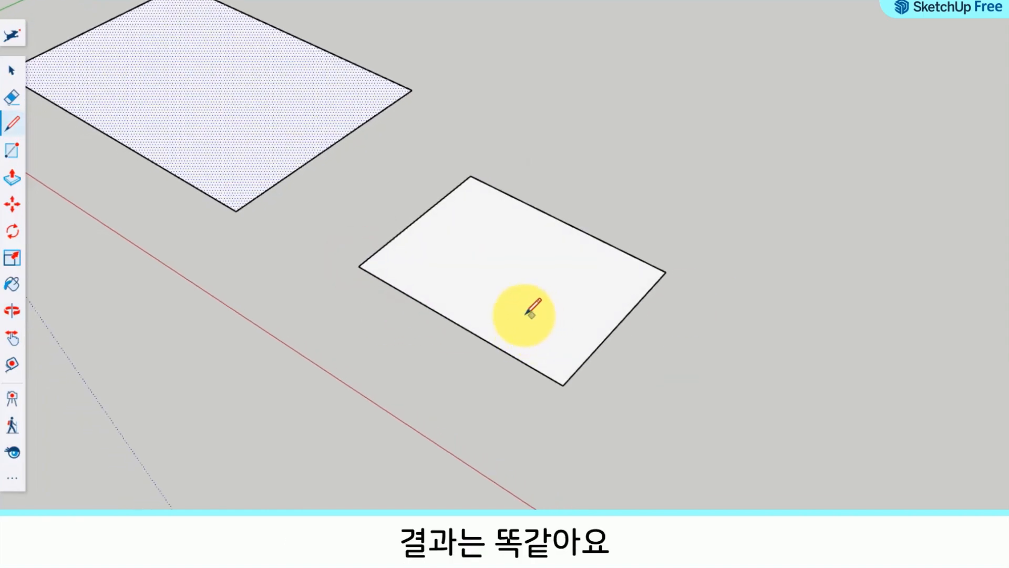
pyautogui.keyDown('shift'); pyautogui.moveTo(461, 272); pyautogui.dragTo(543, 318, button='middle'); pyautogui.keyUp('shift')
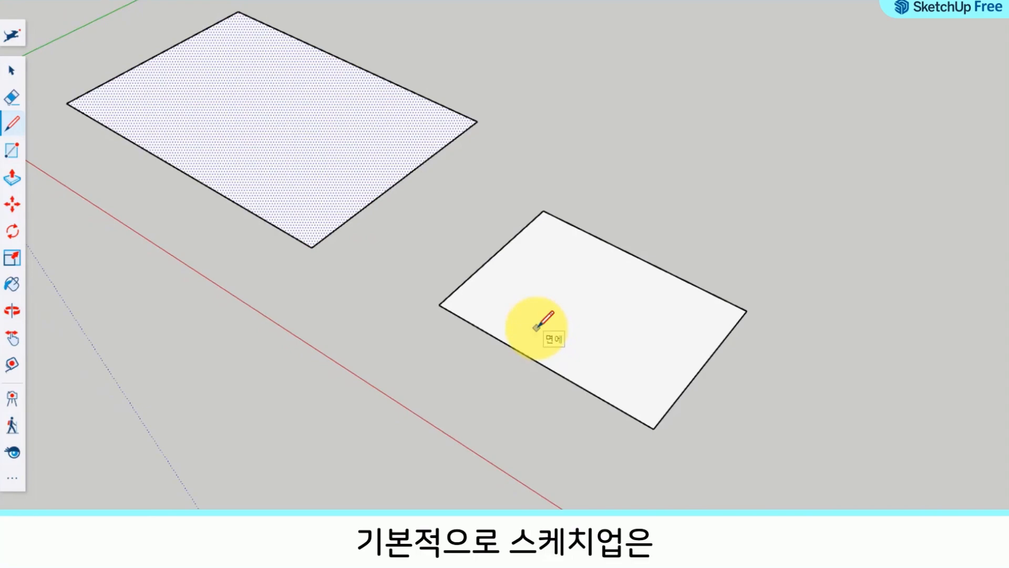
pyautogui.press('space')
pyautogui.click(11, 68)
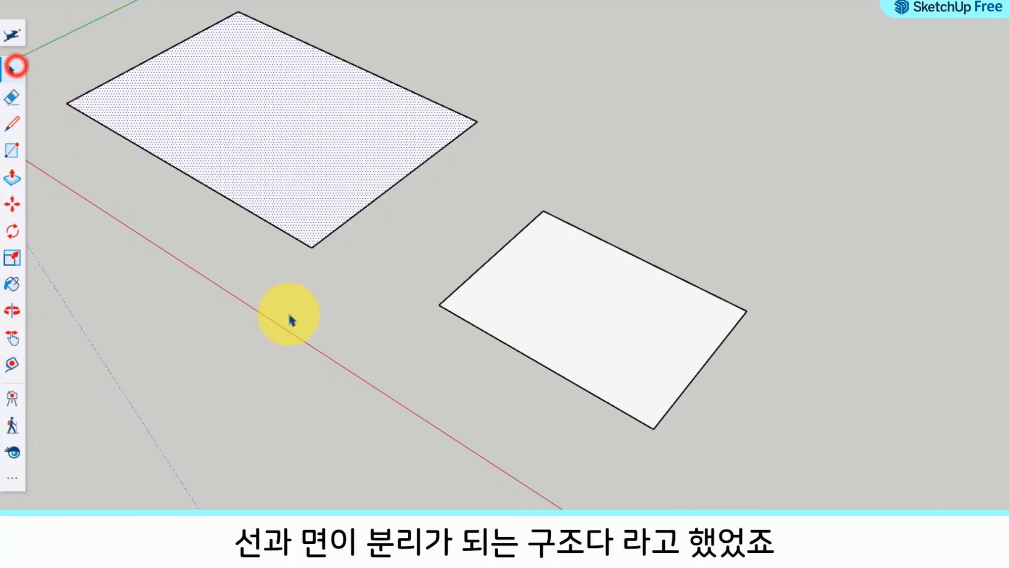
pyautogui.click(288, 314)
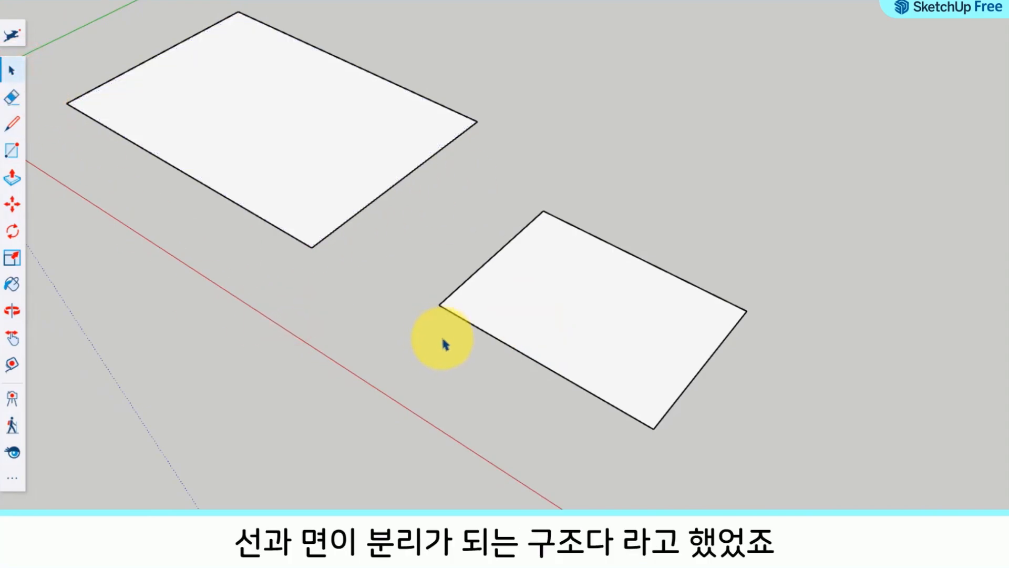
pyautogui.click(480, 334)
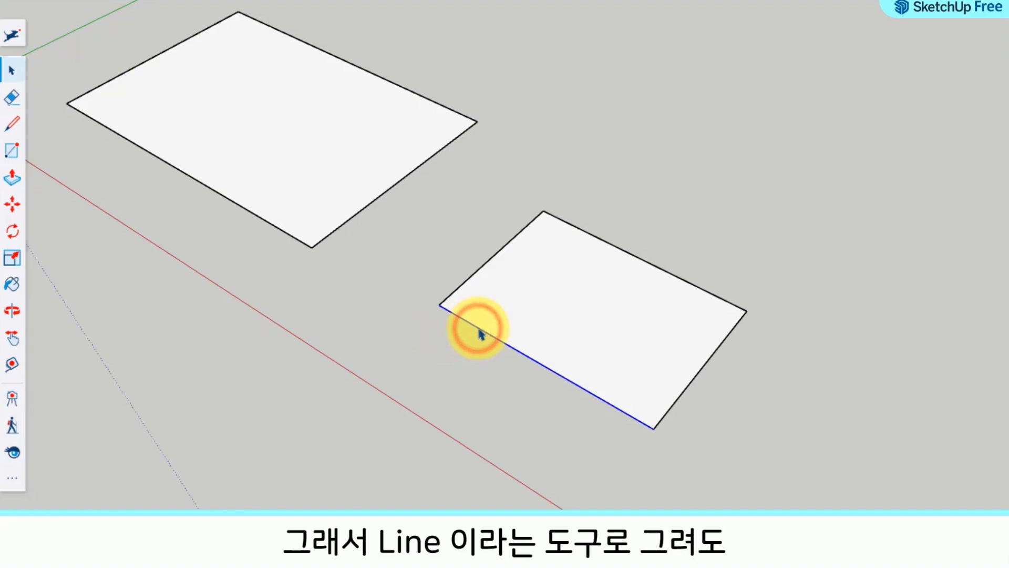
pyautogui.click(706, 362)
pyautogui.click(702, 290)
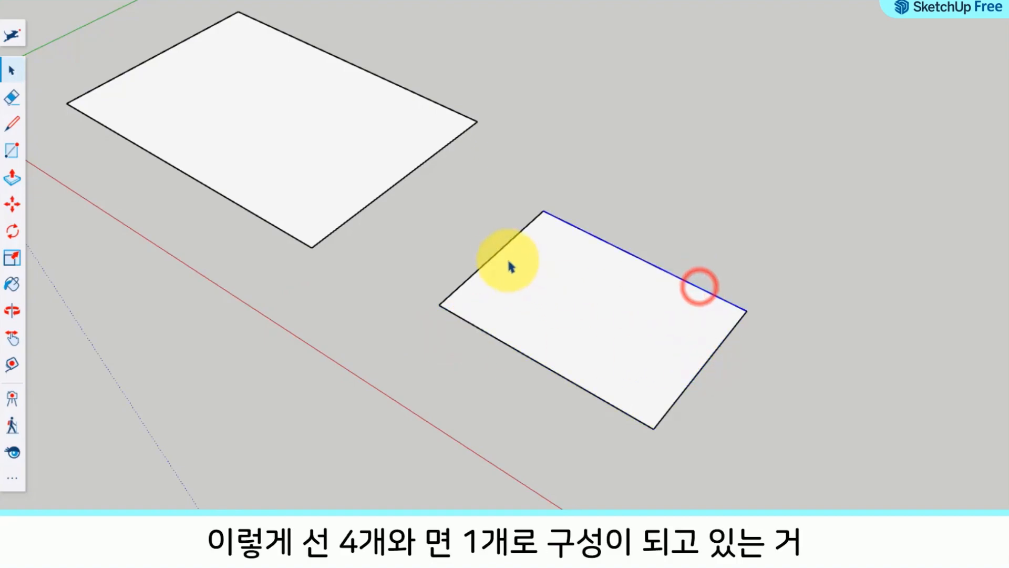
pyautogui.click(495, 252)
pyautogui.click(558, 291)
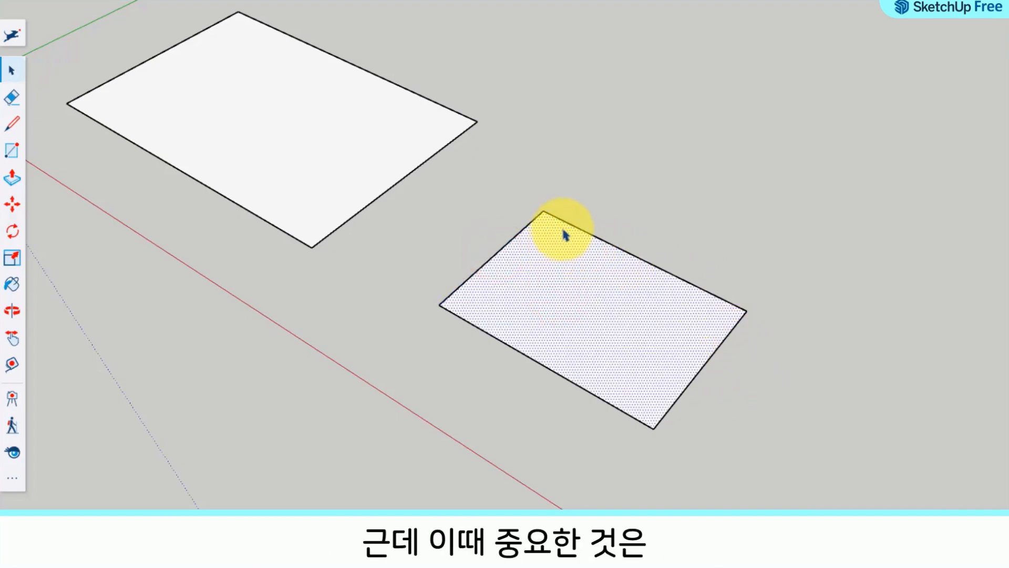
pyautogui.click(743, 217)
pyautogui.click(622, 290)
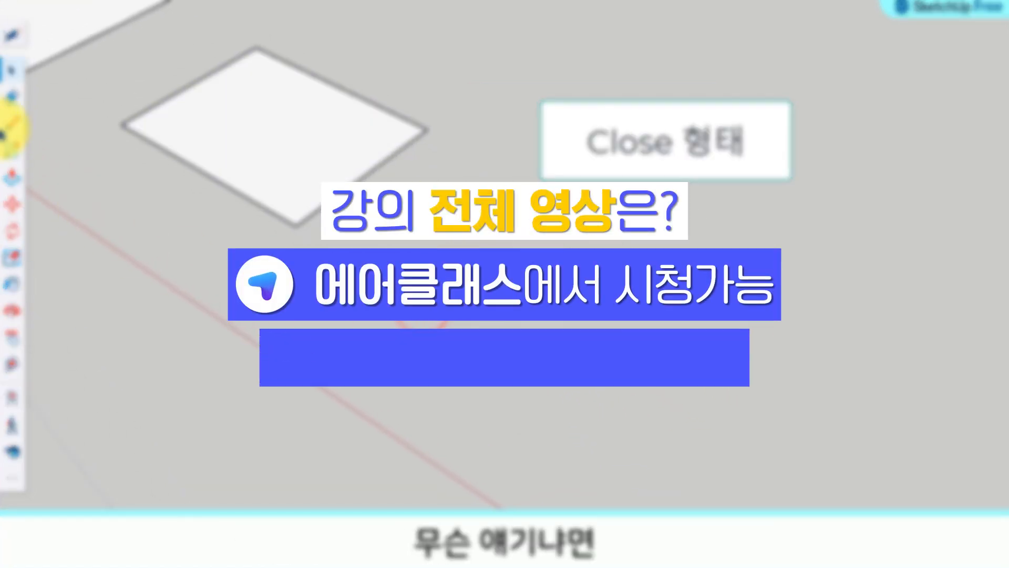
# Step: Draw an open outline of four connected lines beside the four-sided shape with the Line tool, ending away from its starting point
pyautogui.click(4, 126)
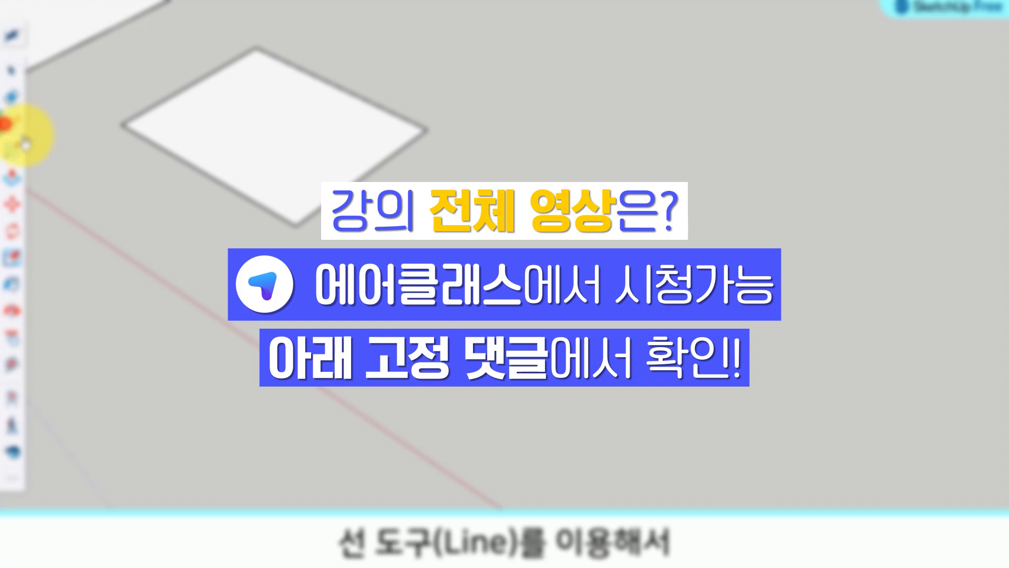
pyautogui.click(447, 314)
pyautogui.click(615, 411)
pyautogui.click(729, 303)
pyautogui.click(581, 231)
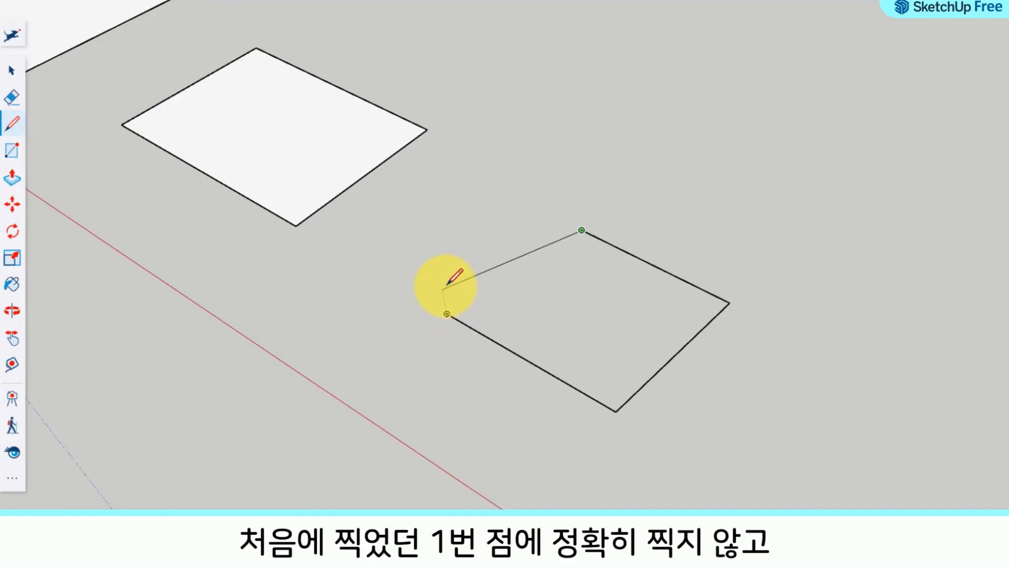
pyautogui.click(439, 250)
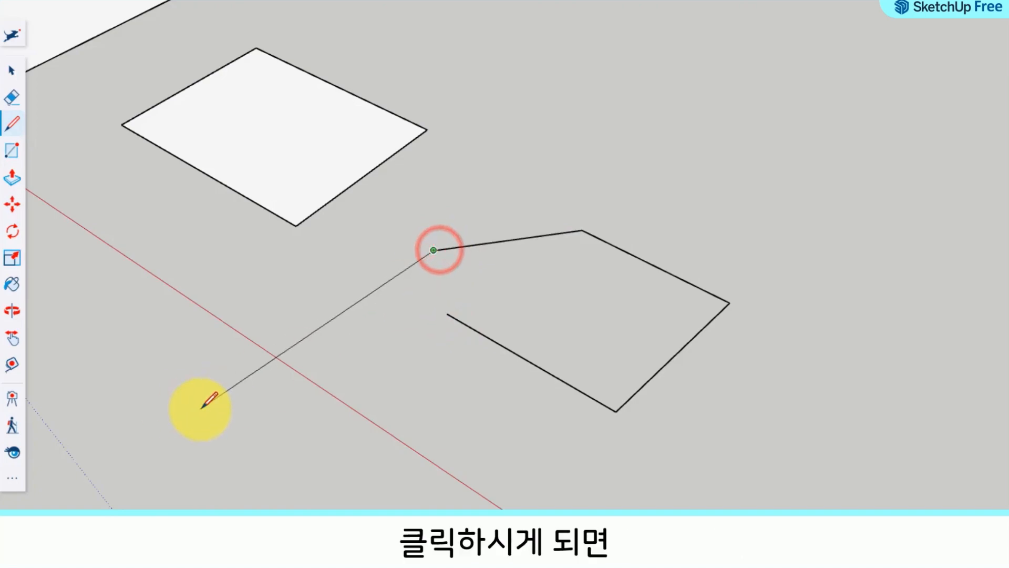
pyautogui.press('Escape')
# Step: Select each of the open outline's four edges and check its interior for a selectable face
pyautogui.press('space')
pyautogui.click(528, 361)
pyautogui.click(662, 366)
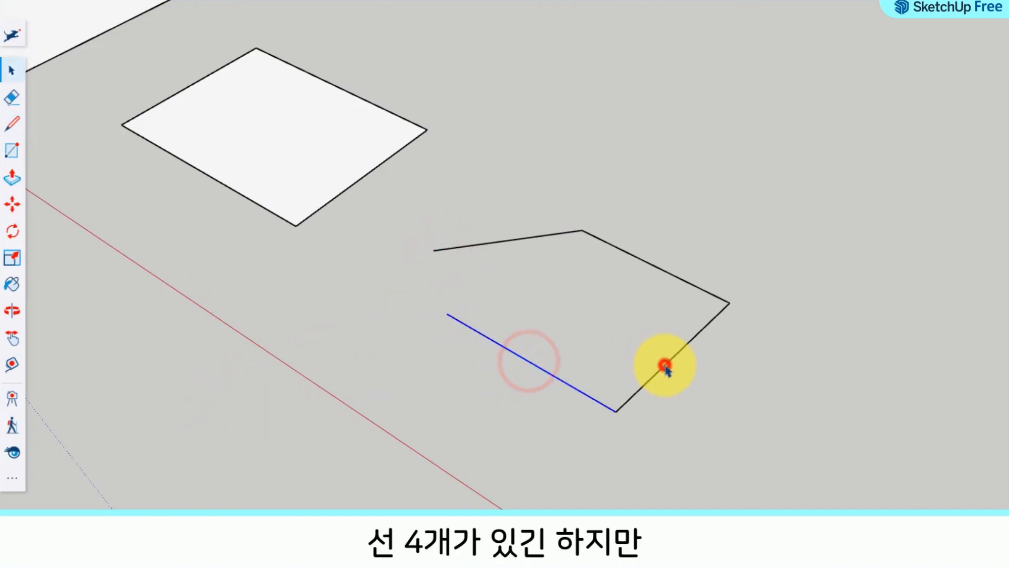
pyautogui.click(679, 278)
pyautogui.click(504, 241)
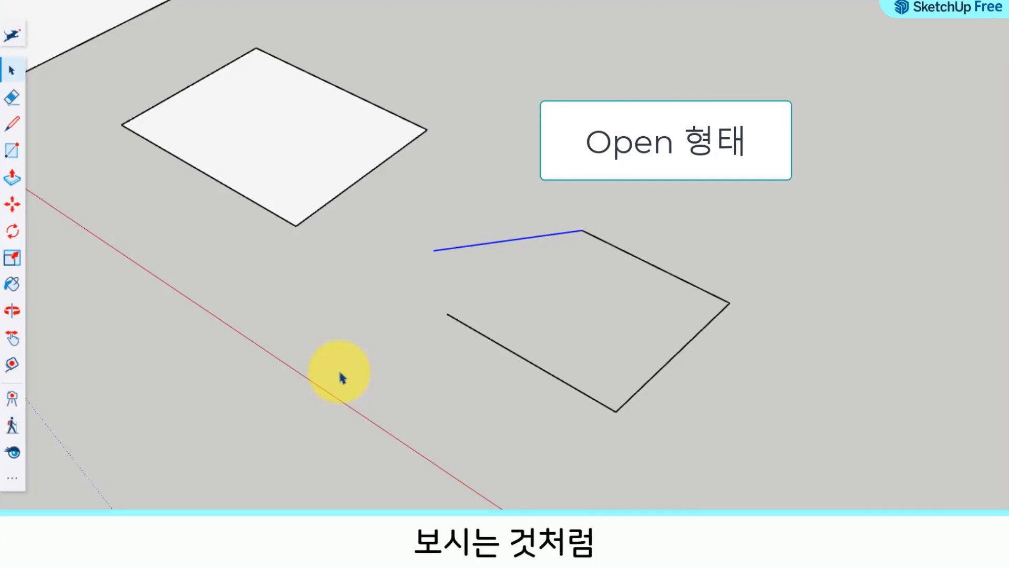
pyautogui.click(603, 306)
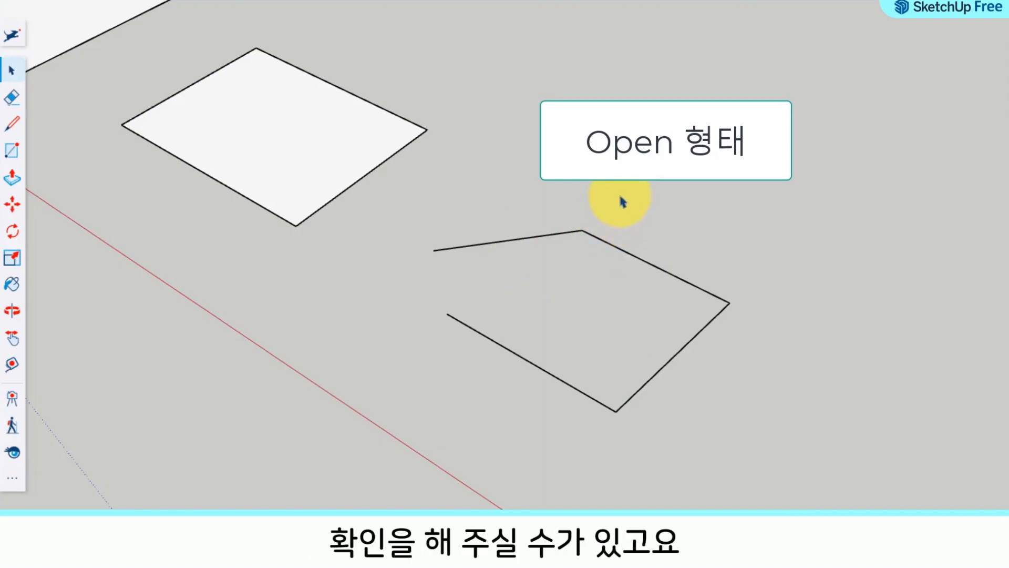
# Step: Delete all four lines of the open outline together
pyautogui.scroll(-1, 620, 221)
pyautogui.moveTo(709, 409); pyautogui.dragTo(527, 208)
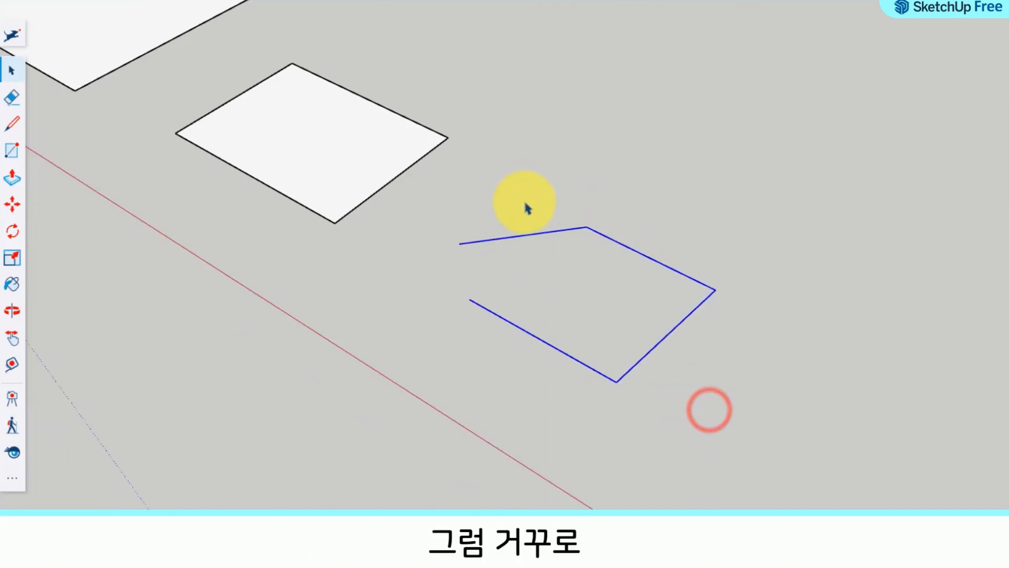
pyautogui.press('Delete')
# Step: Delete the large rectangle's long edge on the side away from the red axis
pyautogui.moveTo(371, 209); pyautogui.dragTo(560, 381, button='middle')
pyautogui.moveTo(560, 381); pyautogui.dragTo(489, 278)
pyautogui.press('space')
pyautogui.click(373, 84)
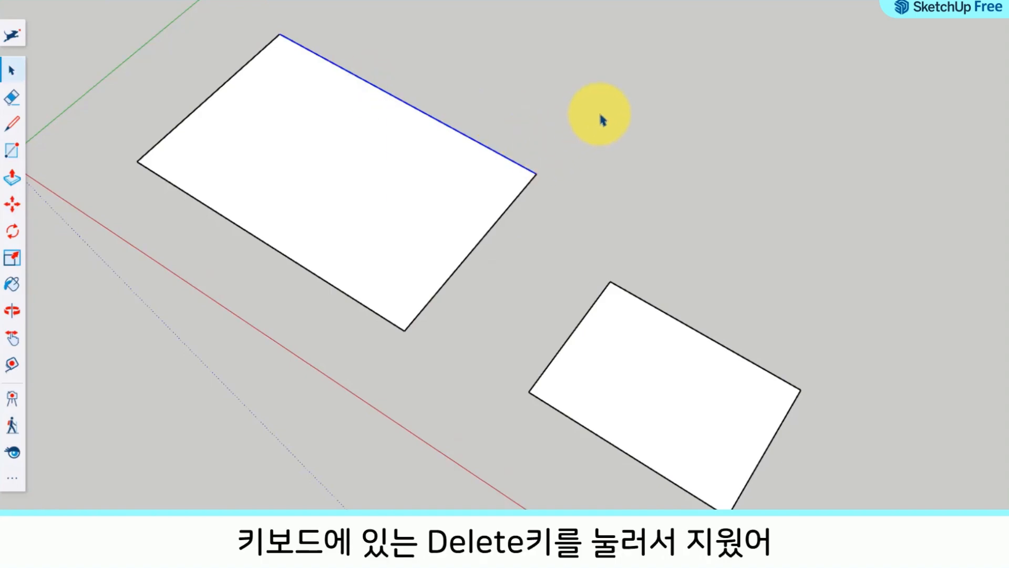
pyautogui.press('Delete')
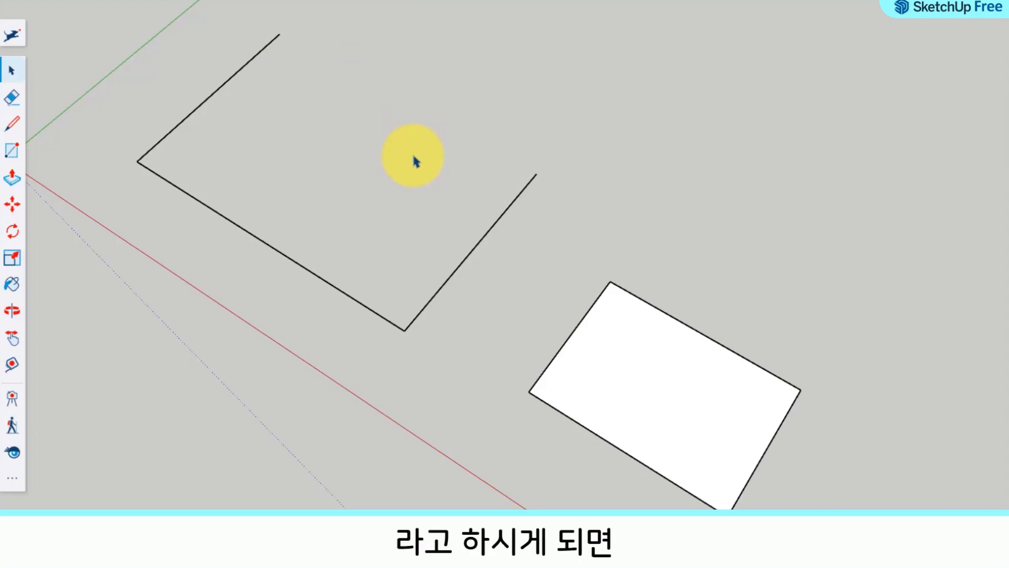
# Step: Close the large rectangle again with a line between its two open endpoints
pyautogui.click(19, 125)
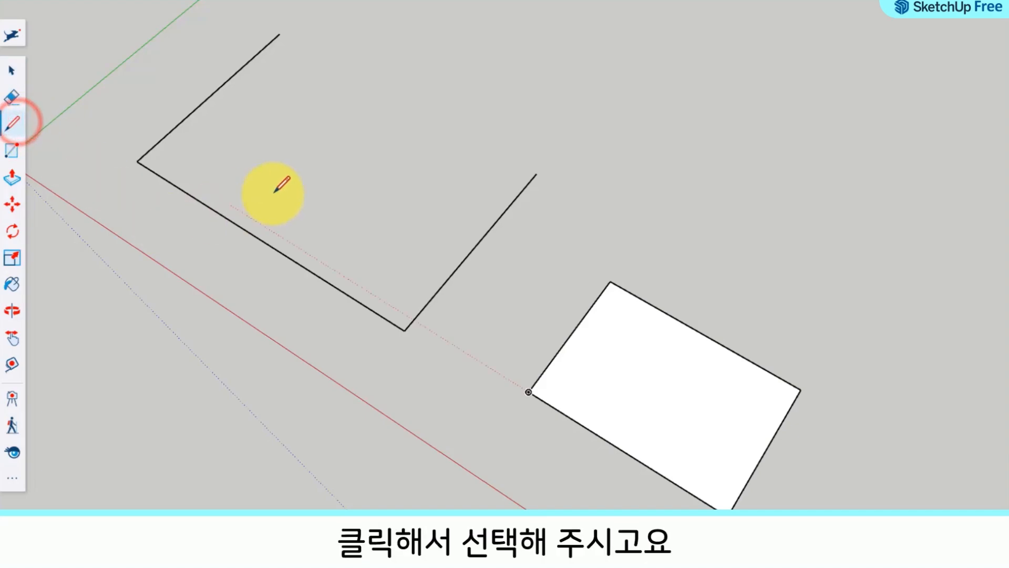
pyautogui.click(279, 31)
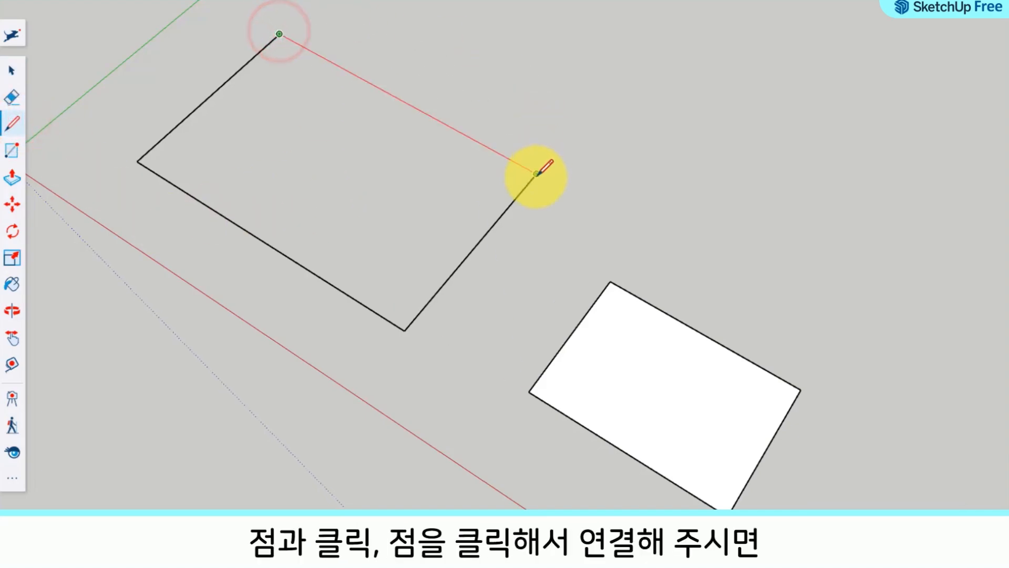
pyautogui.click(537, 176)
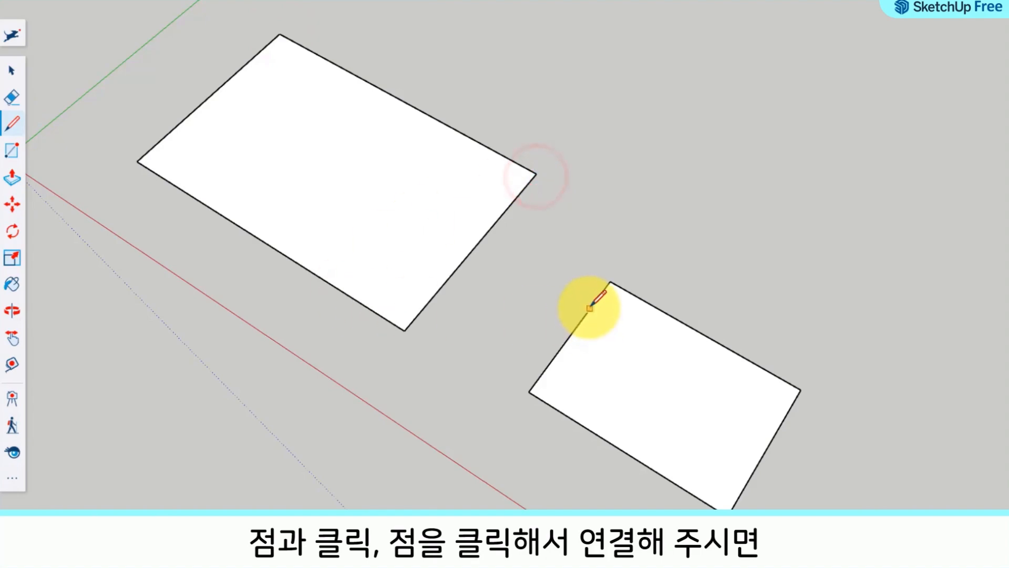
# Step: Select the redrawn edge and the large rectangle's face separately to examine the closed shape
pyautogui.click(12, 70)
pyautogui.click(423, 111)
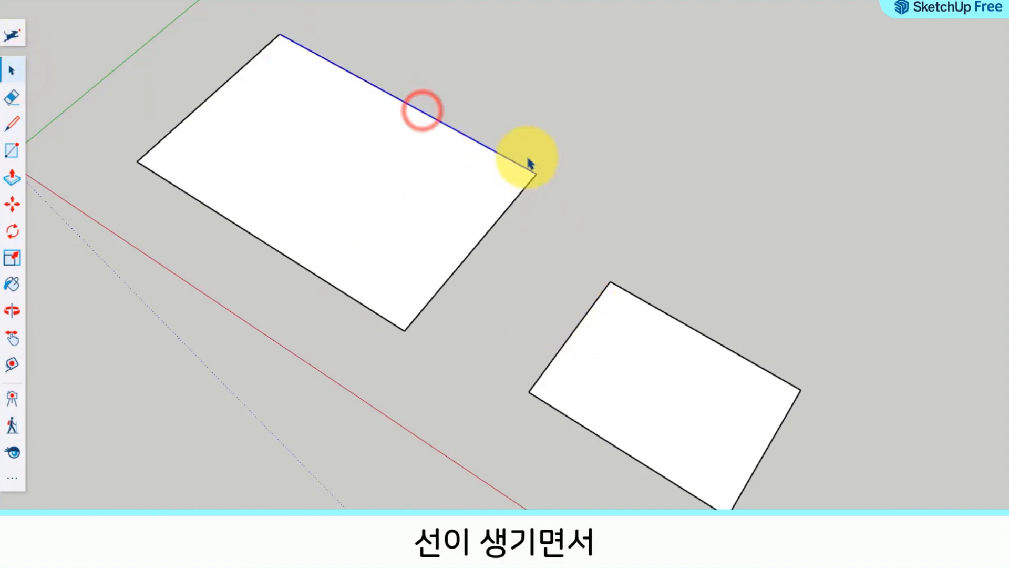
pyautogui.click(544, 116)
pyautogui.click(362, 185)
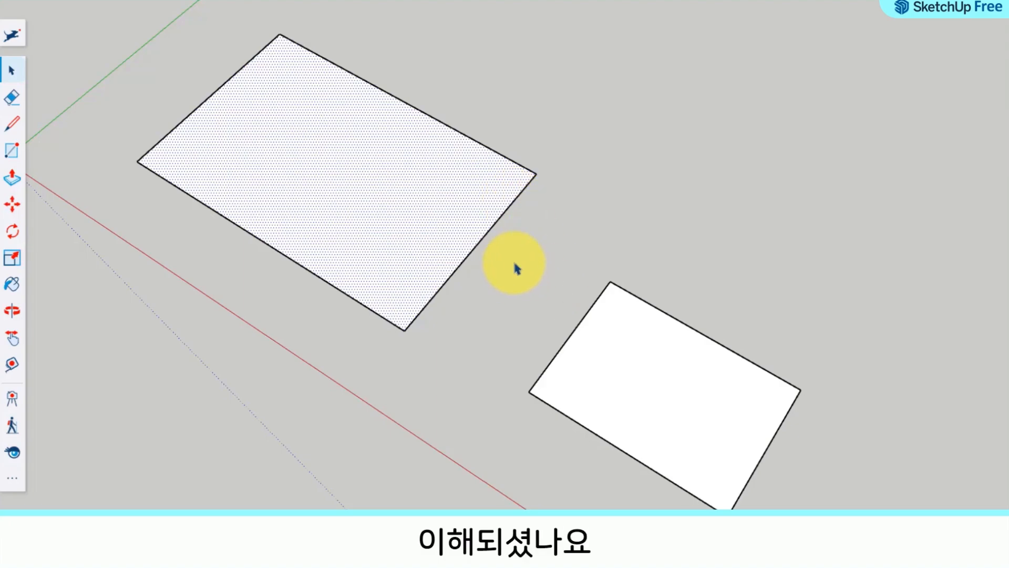
pyautogui.click(533, 256)
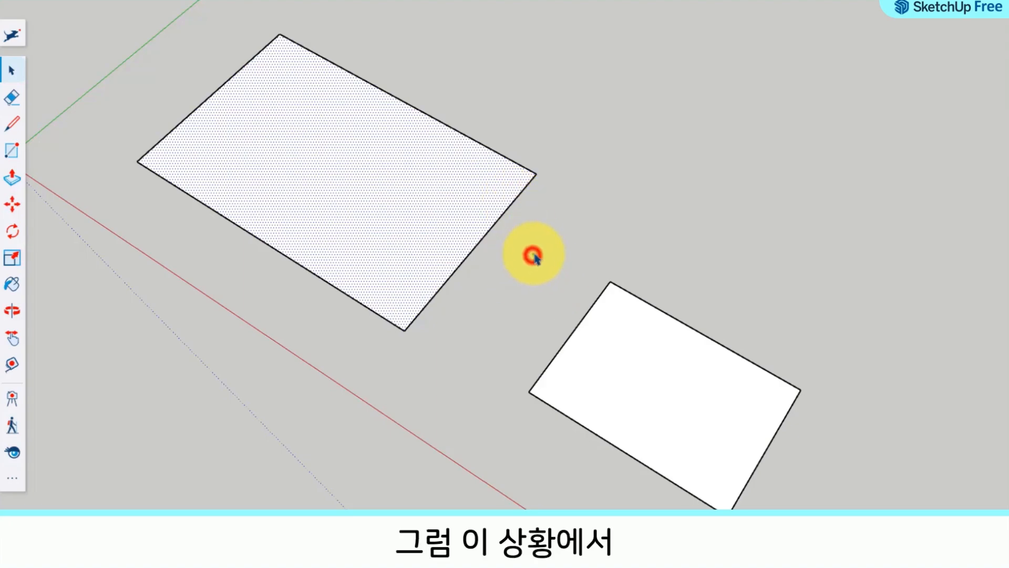
# Step: Delete only the large rectangle's face, and select its remaining long edges and empty interior to examine the outline
pyautogui.click(335, 195)
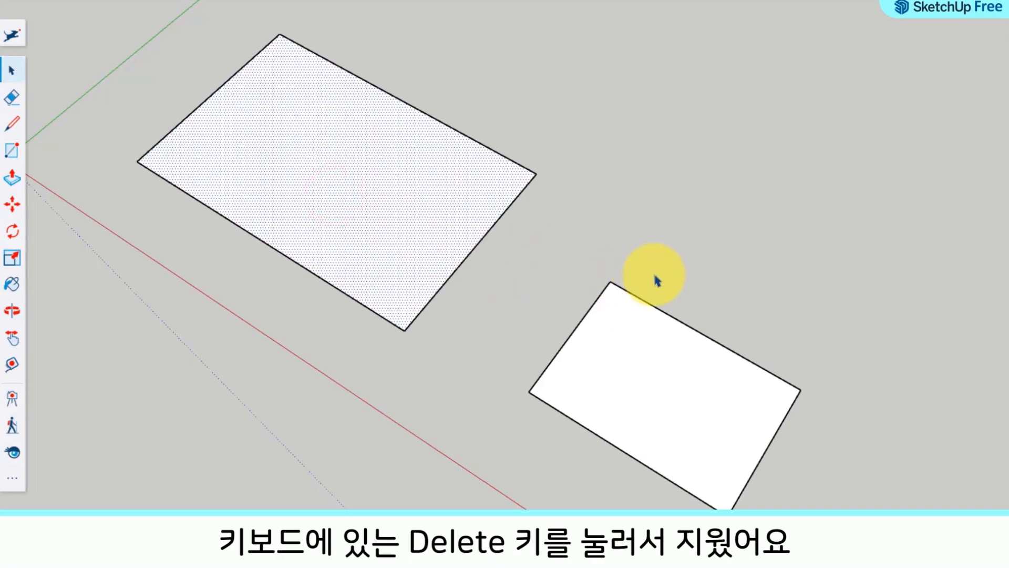
pyautogui.press('Delete')
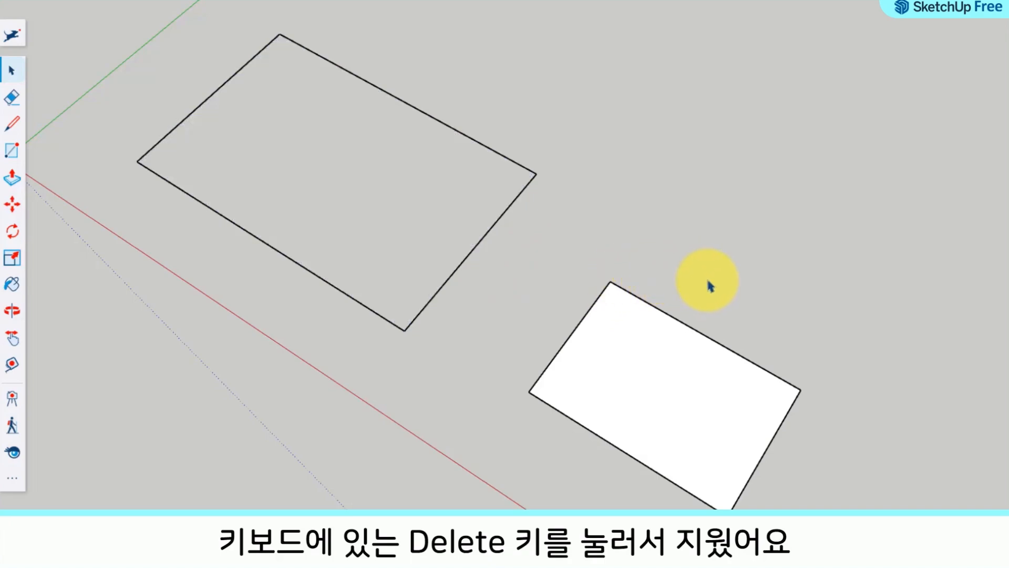
pyautogui.press('o')
pyautogui.moveTo(370, 224)
pyautogui.mouseDown()
pyautogui.moveTo(395, 85)
pyautogui.moveTo(399, 106)
pyautogui.moveTo(361, 210)
pyautogui.mouseUp()
pyautogui.press('space')
pyautogui.click(411, 103)
pyautogui.click(272, 237)
pyautogui.click(361, 203)
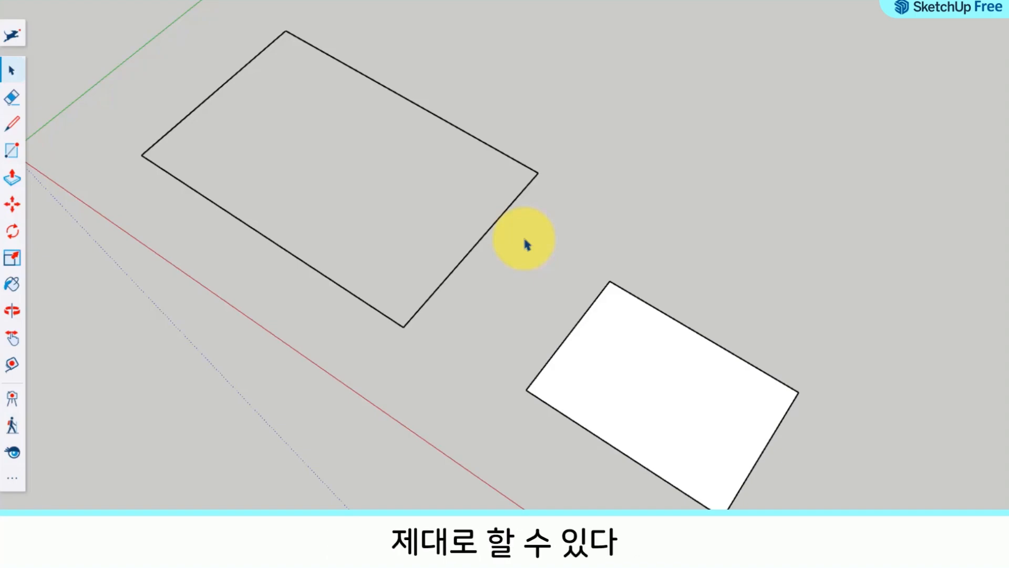
# Step: Delete both the large rectangular outline and the smaller four-sided shape together
pyautogui.click(805, 482)
pyautogui.moveTo(710, 419); pyautogui.dragTo(164, 69)
pyautogui.press('Delete')
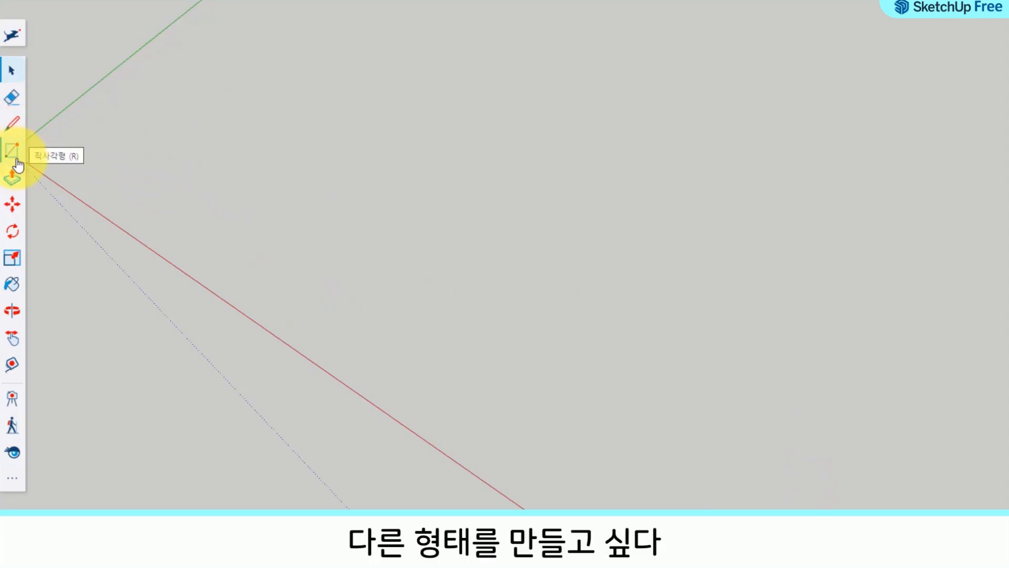
# Step: Draw a closed triangle on the ground near the origin with the Line tool
pyautogui.click(15, 131)
pyautogui.click(178, 147)
pyautogui.click(371, 120)
pyautogui.click(327, 234)
pyautogui.click(179, 146)
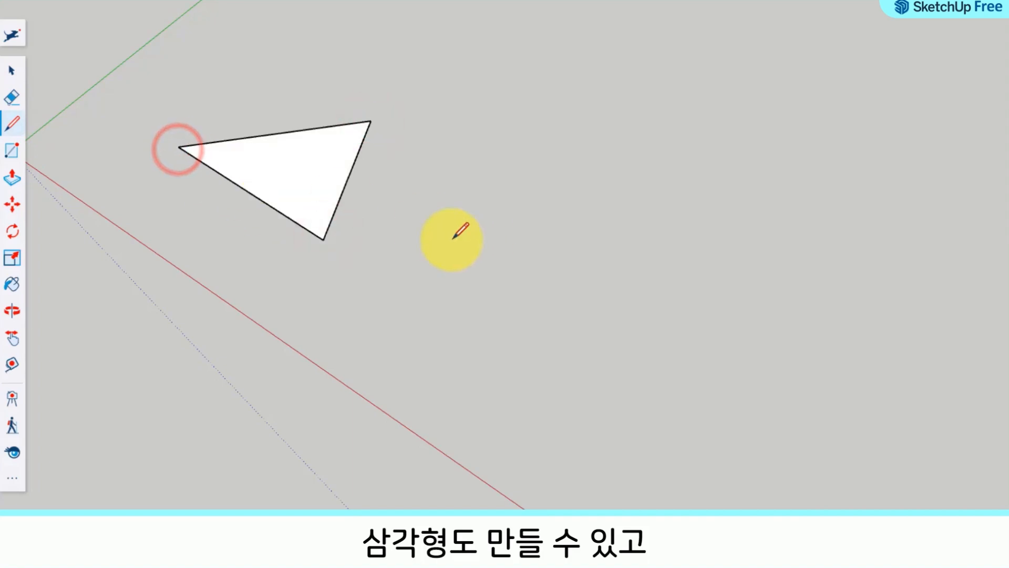
# Step: Draw a closed six-sided polygon on the ground beside the triangle with the Line tool
pyautogui.click(477, 206)
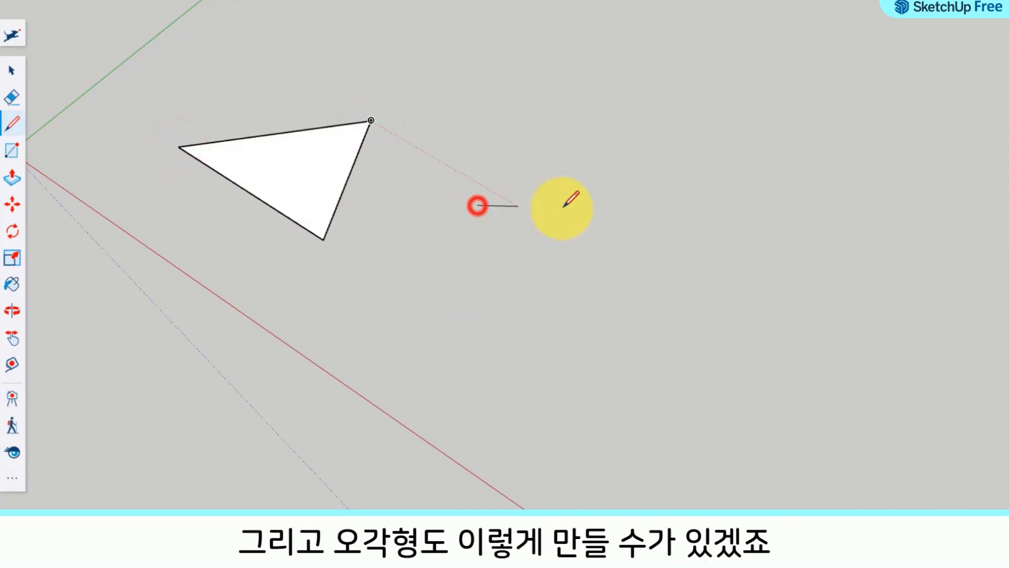
pyautogui.click(598, 198)
pyautogui.click(685, 270)
pyautogui.click(632, 342)
pyautogui.click(505, 356)
pyautogui.click(411, 296)
pyautogui.click(478, 205)
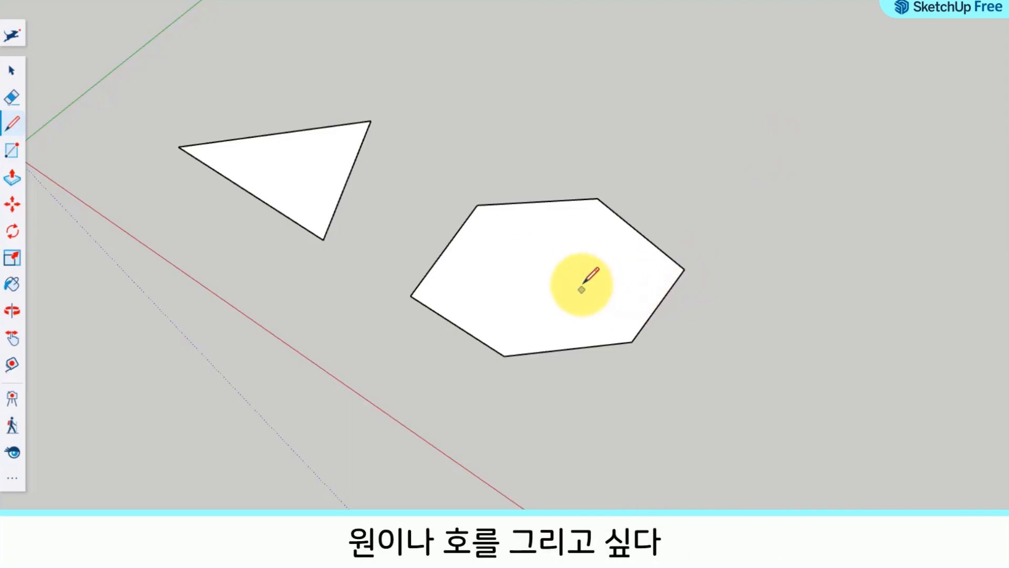
# Step: Delete the triangle and the six-sided polygon together
pyautogui.press('space')
pyautogui.moveTo(709, 371); pyautogui.dragTo(191, 128)
pyautogui.press('Delete')
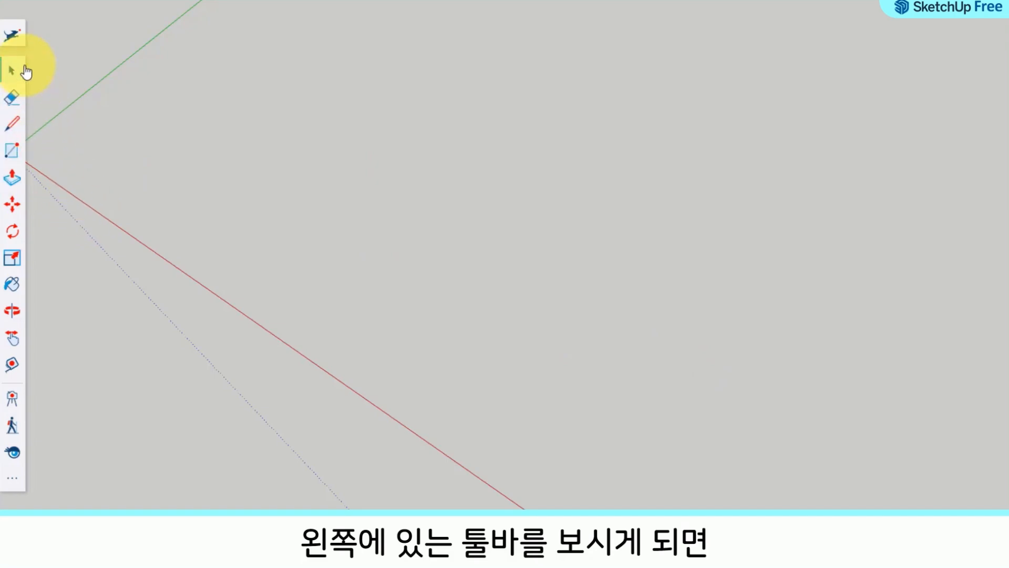
# Step: Draw a freehand circle on the ground between the red and green axes with the Circle tool
pyautogui.click(18, 488)
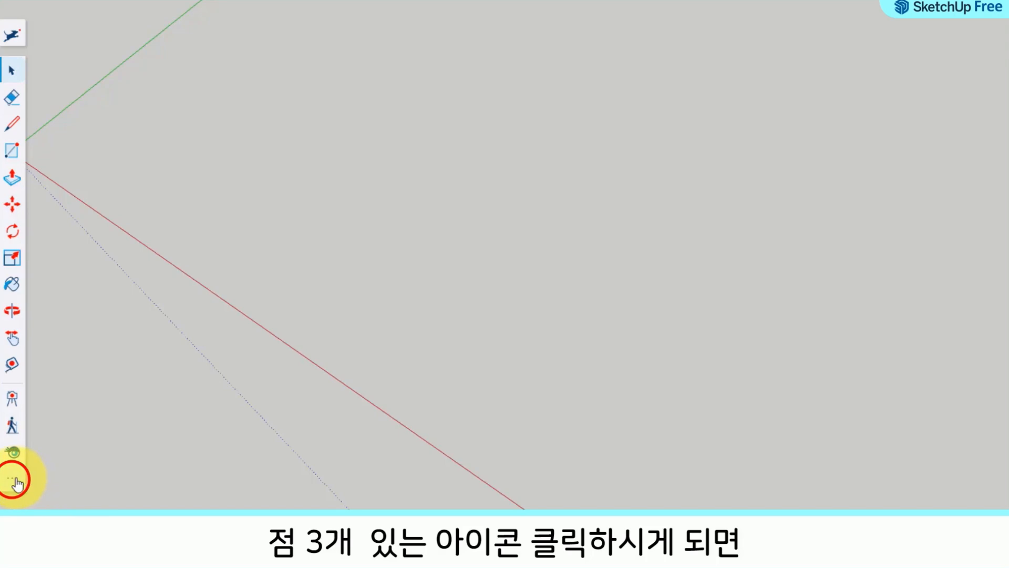
pyautogui.click(15, 479)
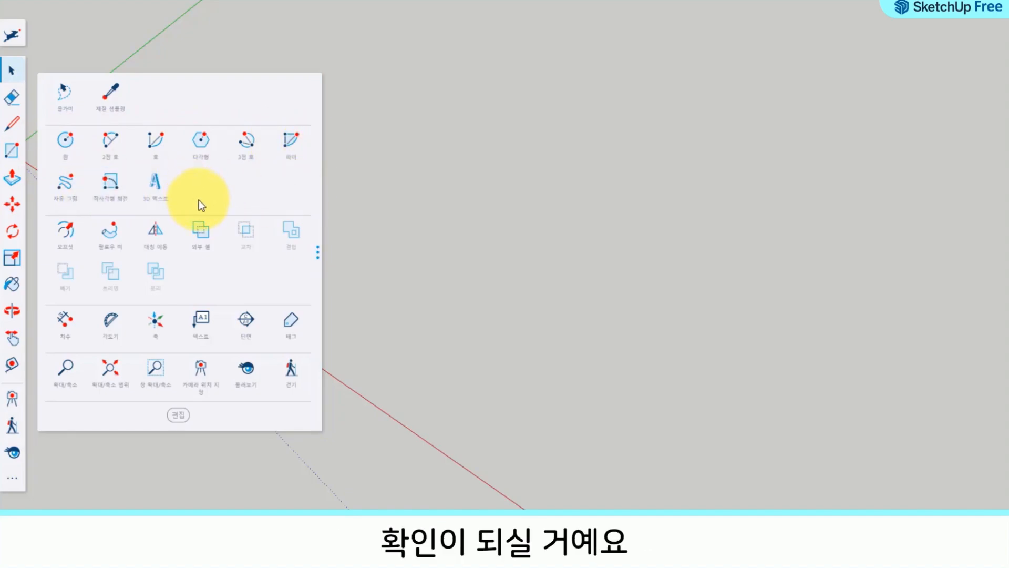
pyautogui.click(71, 156)
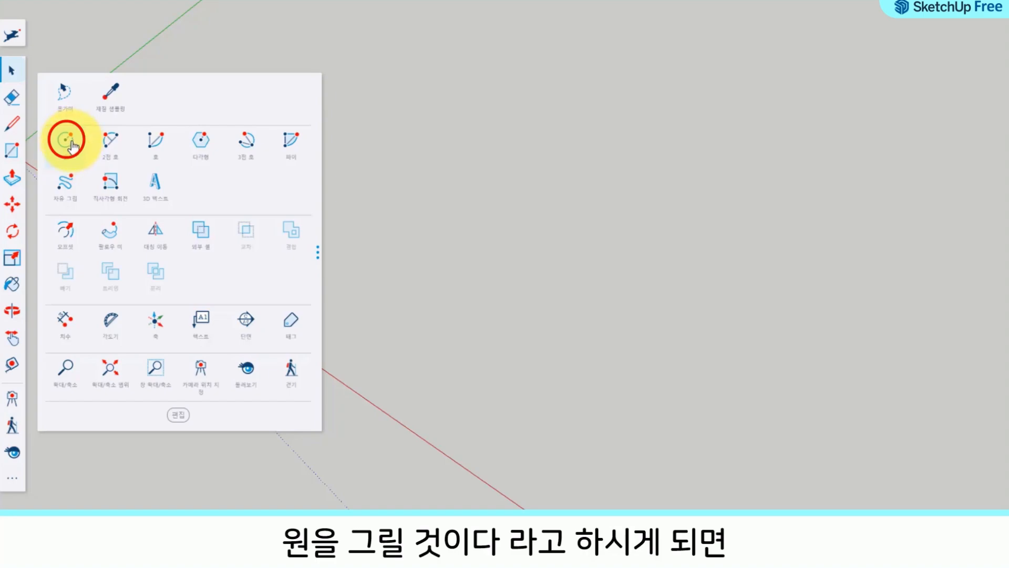
pyautogui.click(70, 143)
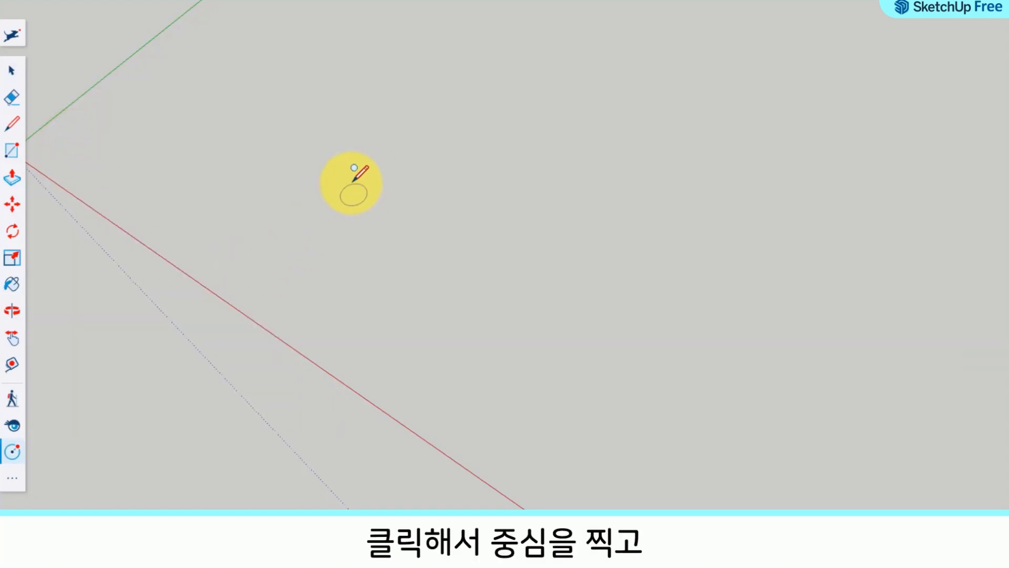
pyautogui.click(345, 197)
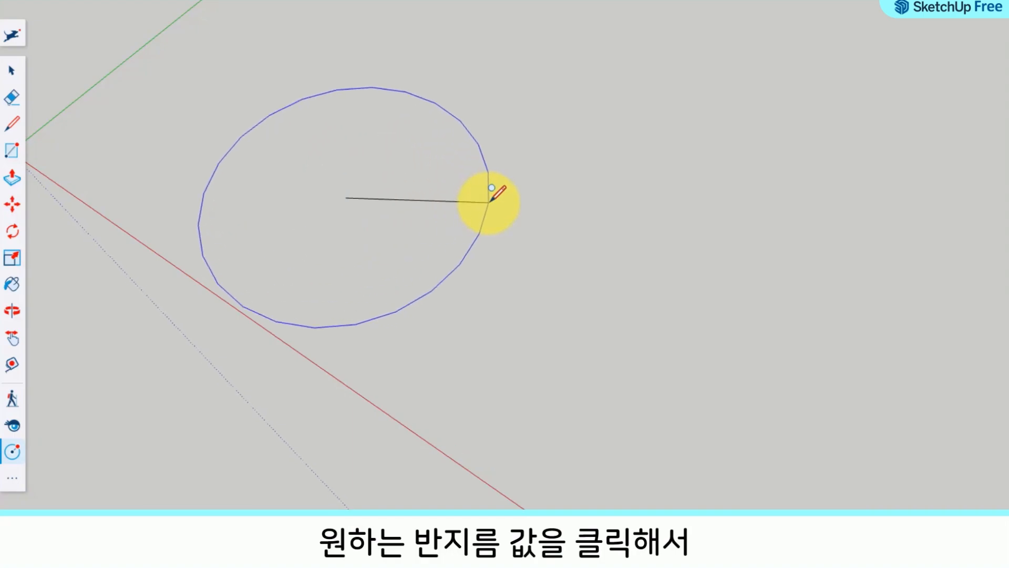
pyautogui.click(489, 201)
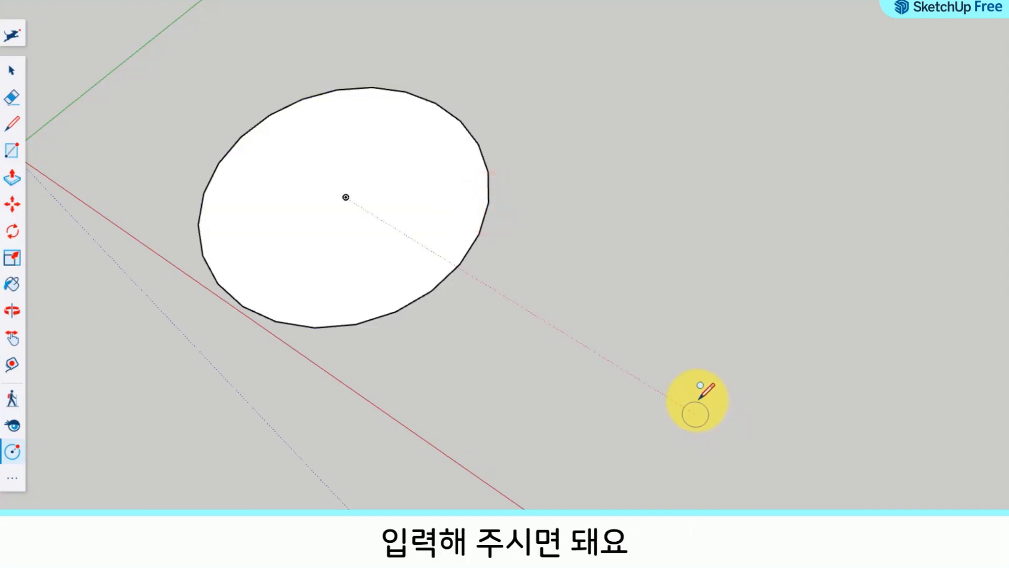
# Step: Select the circle's edge and face separately to examine how the circle is composed
pyautogui.moveTo(414, 206)
pyautogui.mouseDown(button='middle')
pyautogui.moveTo(547, 214)
pyautogui.moveTo(315, 226)
pyautogui.mouseUp(button='middle')
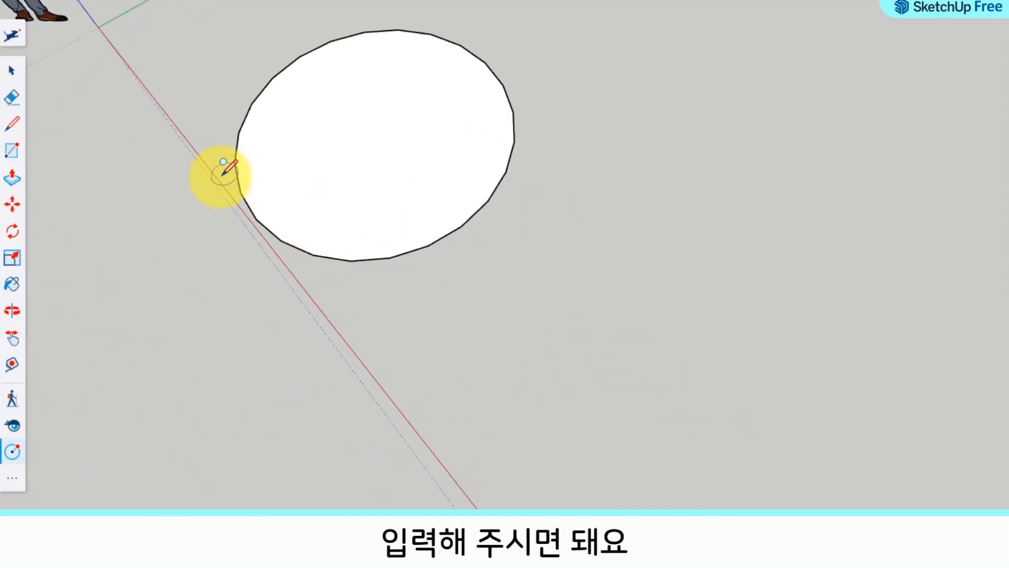
pyautogui.scroll(-4, 433, 169)
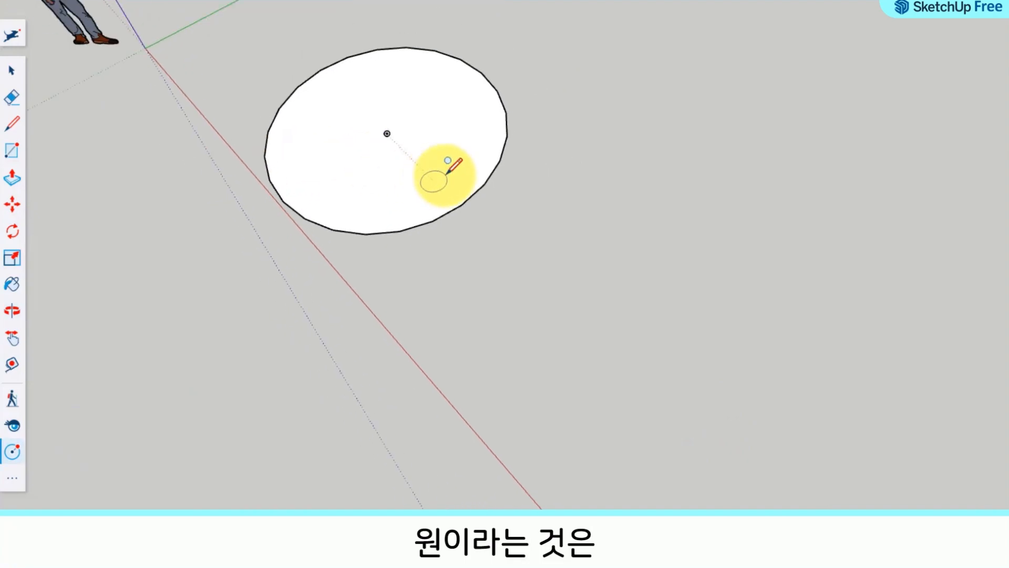
pyautogui.moveTo(412, 174); pyautogui.dragTo(531, 282, button='middle')
pyautogui.scroll(3, 531, 281)
pyautogui.click(14, 67)
pyautogui.click(418, 302)
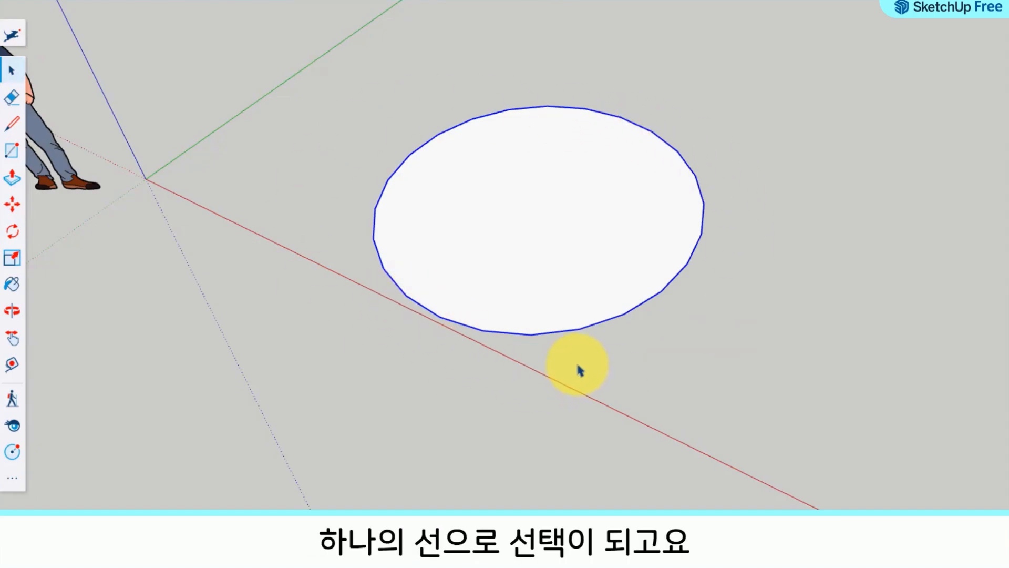
pyautogui.click(670, 386)
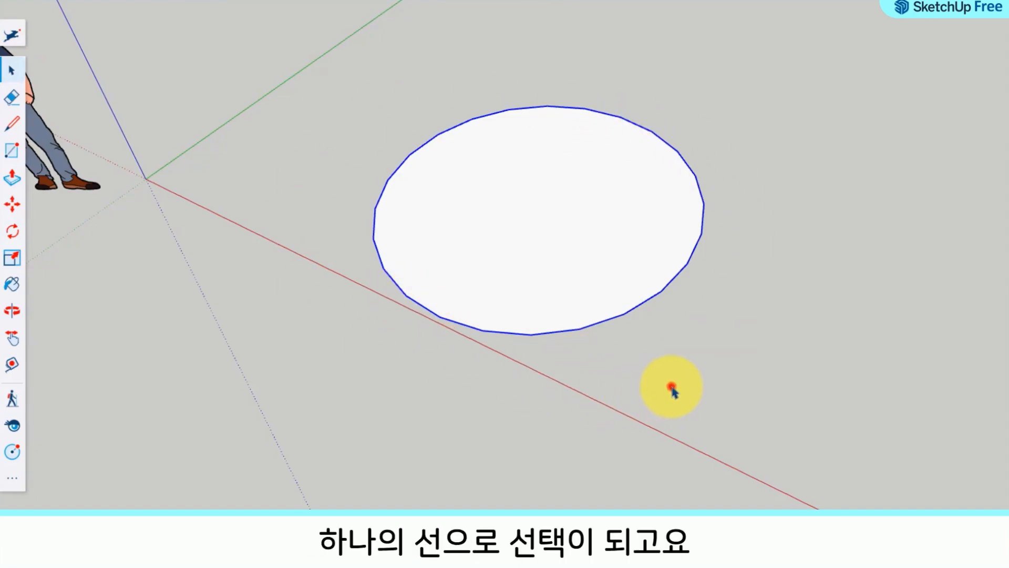
pyautogui.click(574, 263)
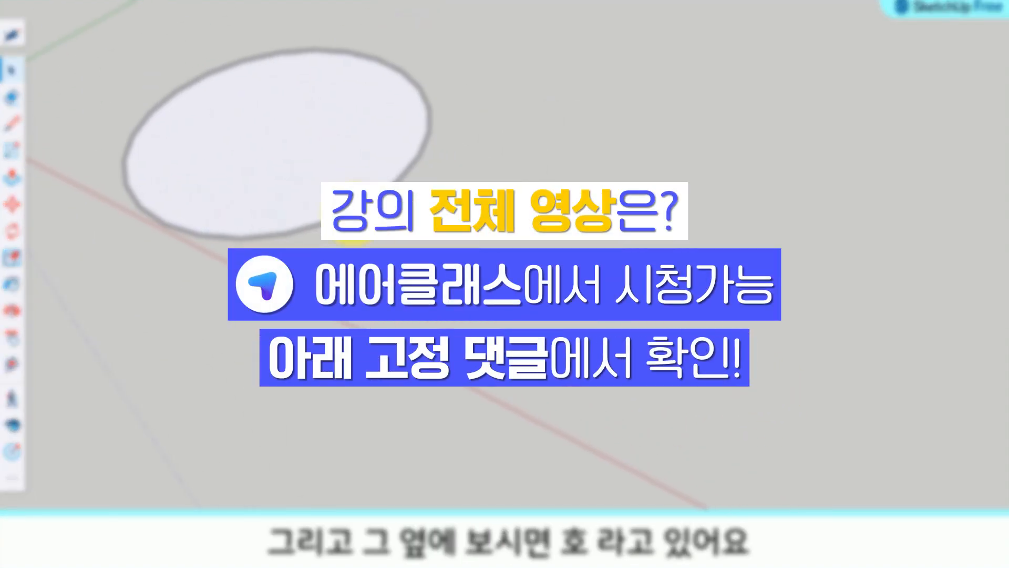
# Step: Draw a freehand open arc on the ground beside the circle with the 2 Point Arc tool
pyautogui.click(21, 478)
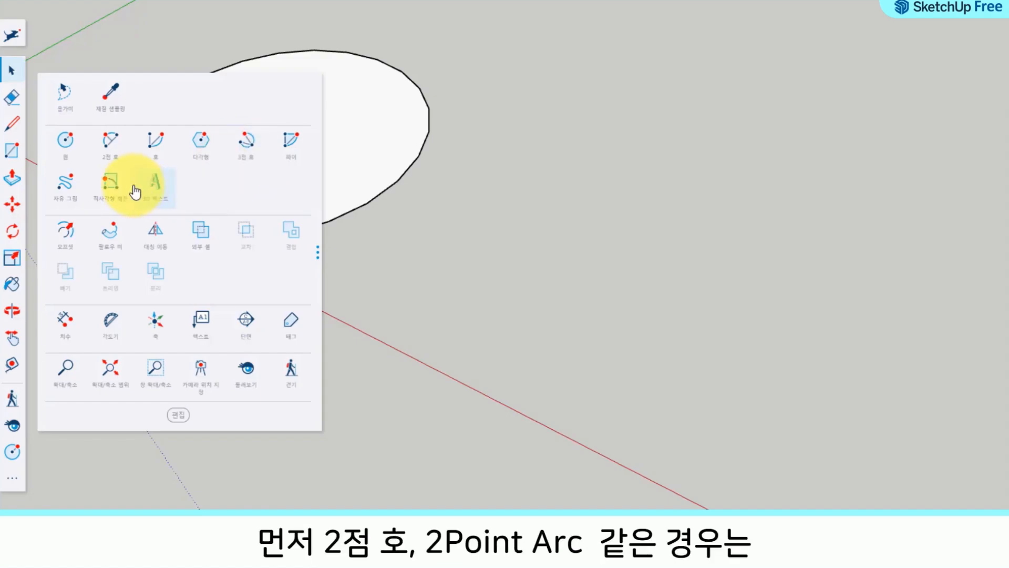
pyautogui.click(116, 157)
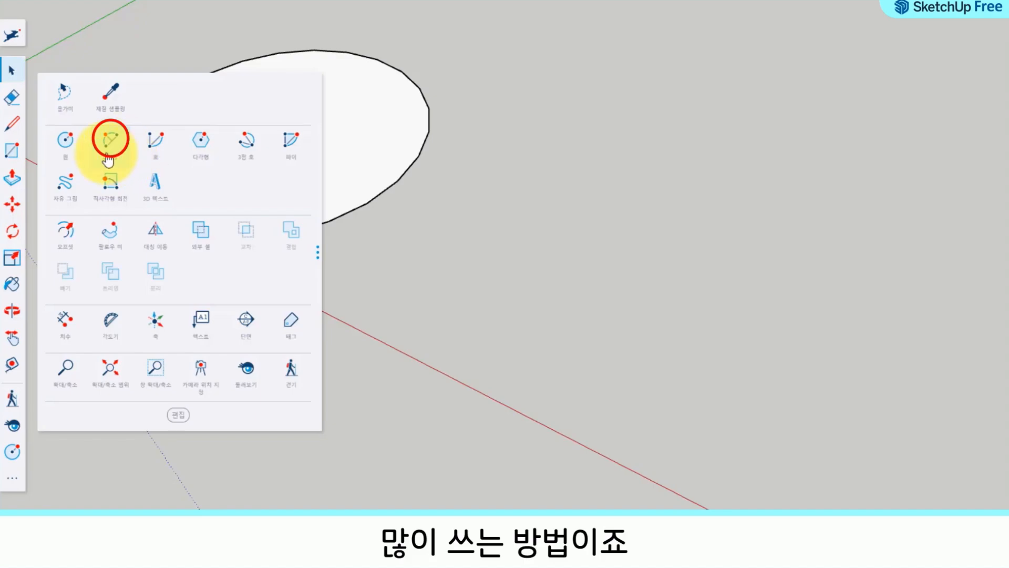
pyautogui.click(110, 145)
pyautogui.moveTo(524, 279); pyautogui.dragTo(536, 358, button='middle')
pyautogui.click(484, 309)
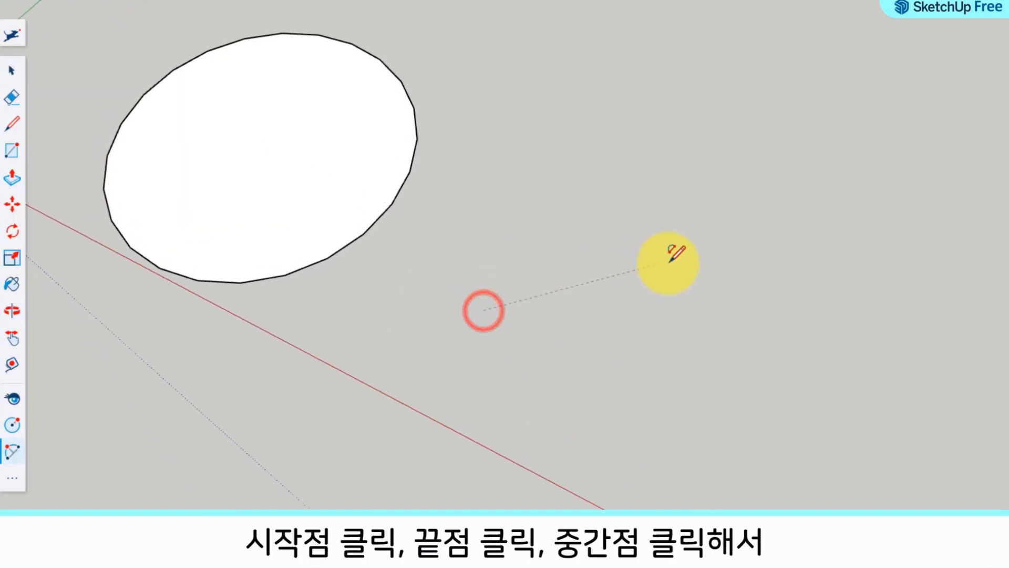
pyautogui.click(736, 248)
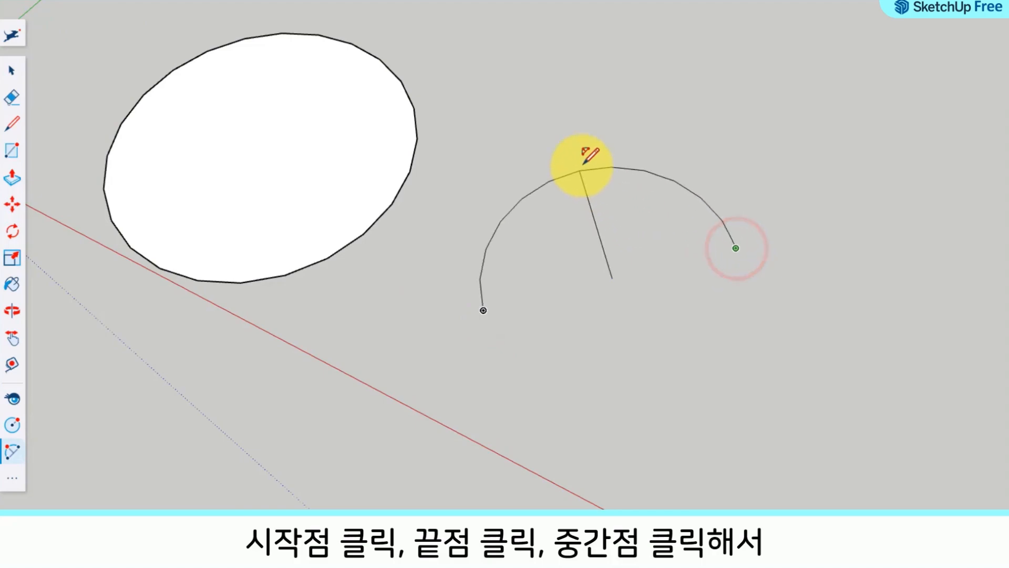
pyautogui.click(579, 162)
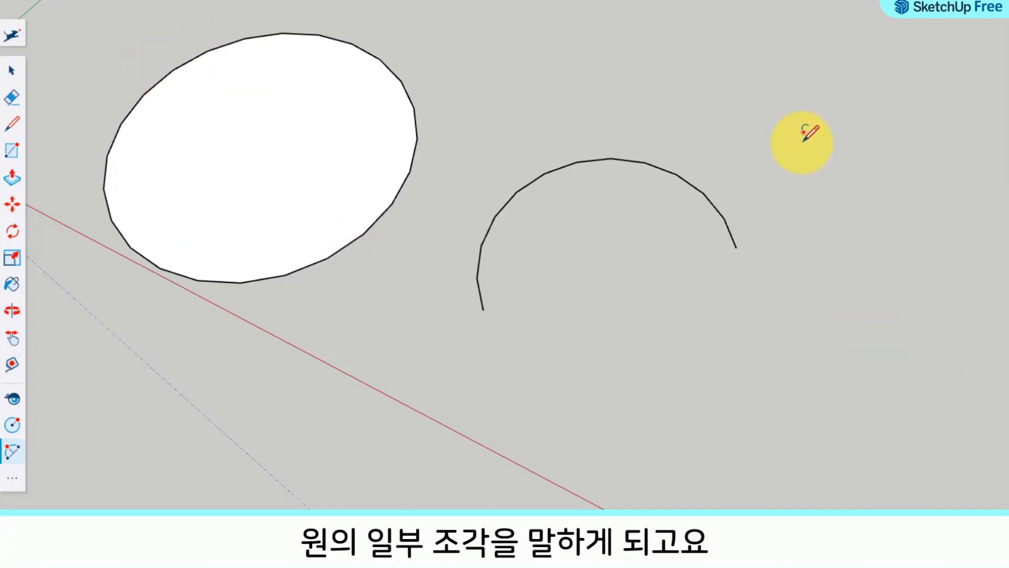
# Step: Draw an arc from its centre, start and end points with the Arc tool, between the first arc and the red axis
pyautogui.press('h')
pyautogui.moveTo(686, 360); pyautogui.dragTo(593, 190)
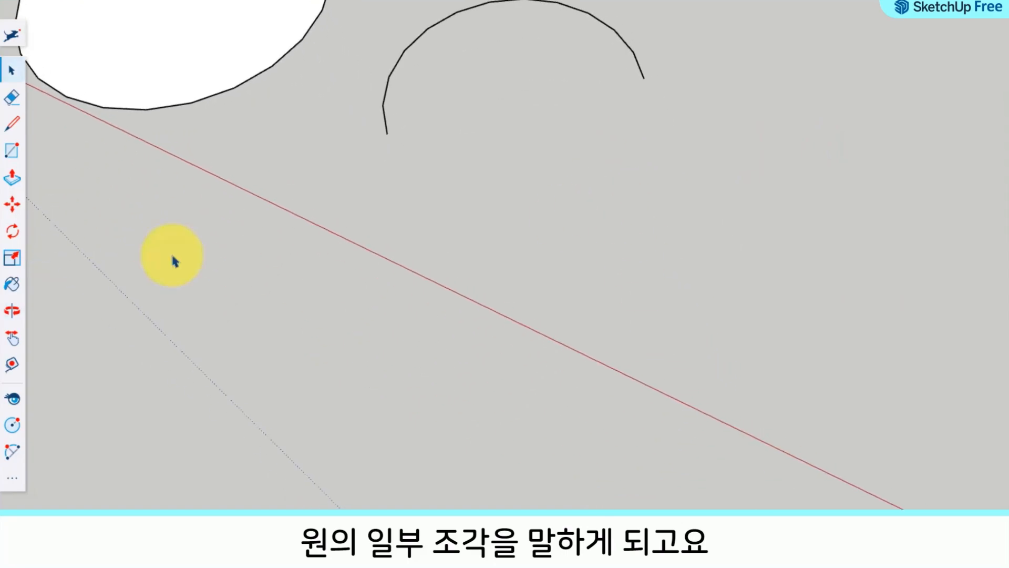
pyautogui.click(11, 478)
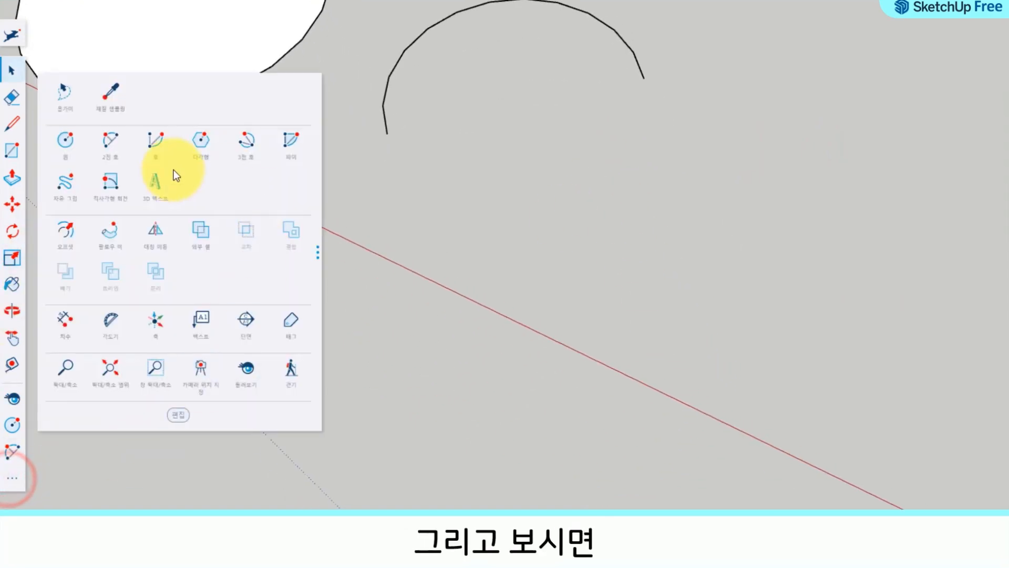
pyautogui.click(157, 154)
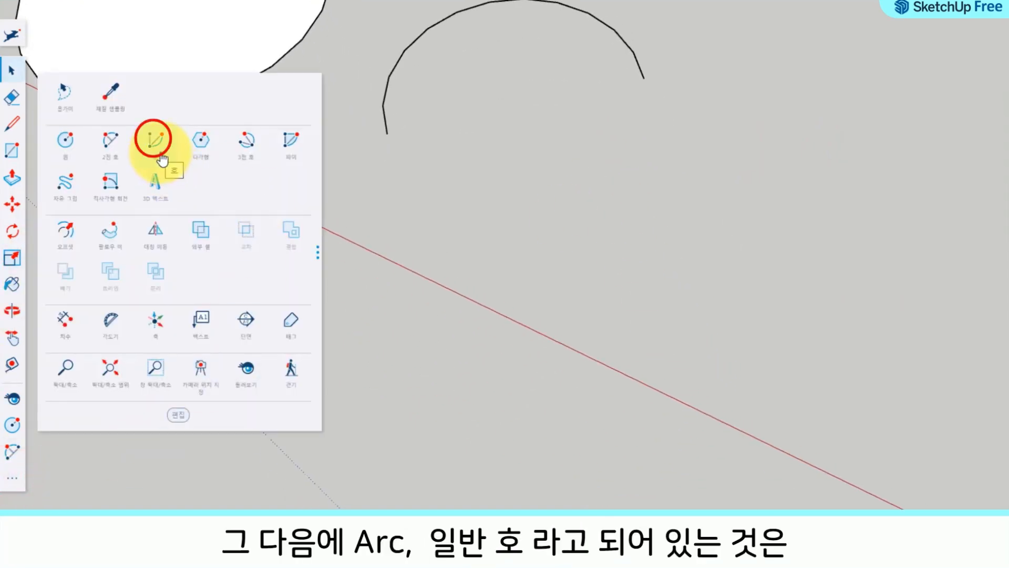
pyautogui.click(158, 154)
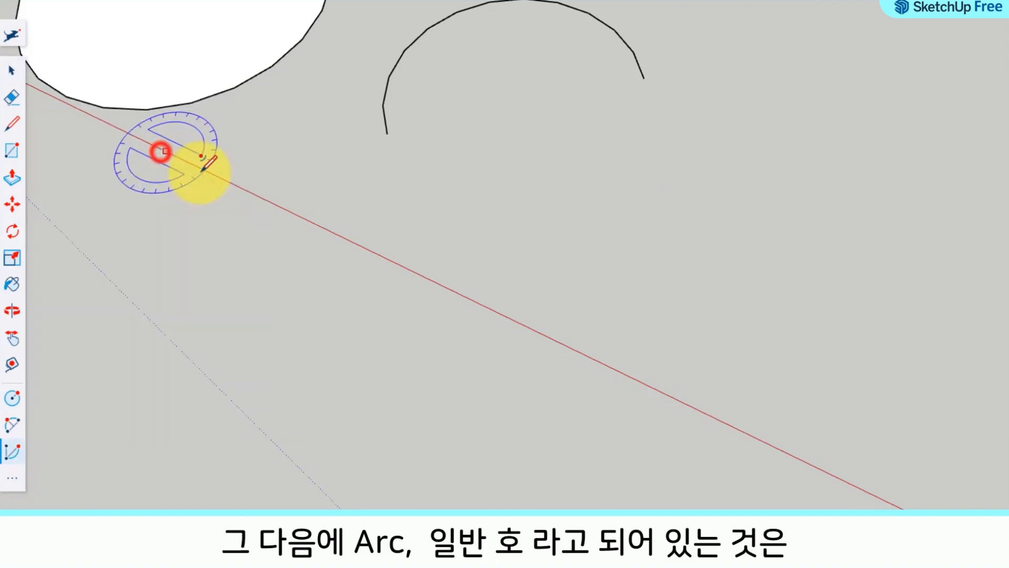
pyautogui.click(558, 225)
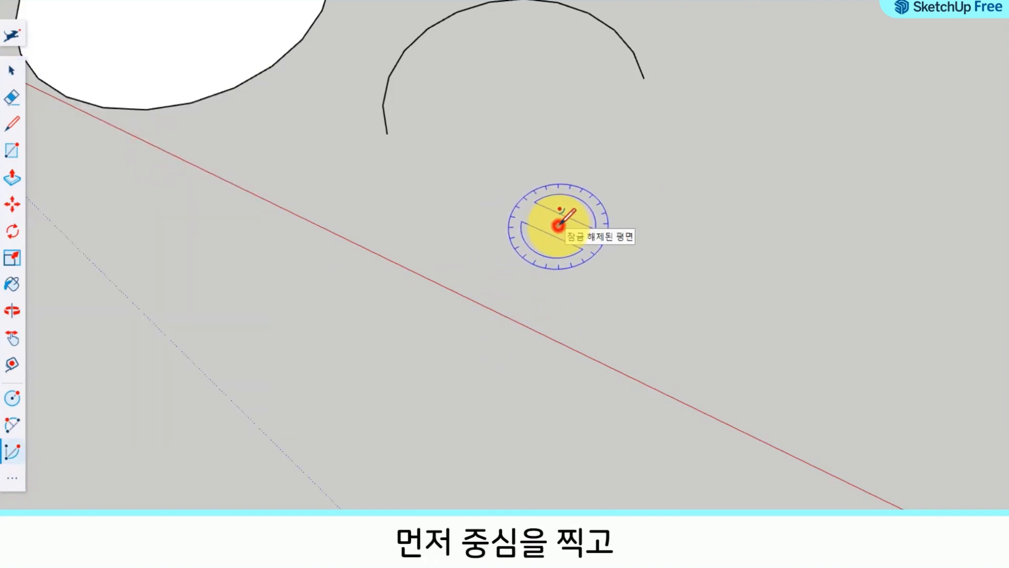
pyautogui.click(672, 333)
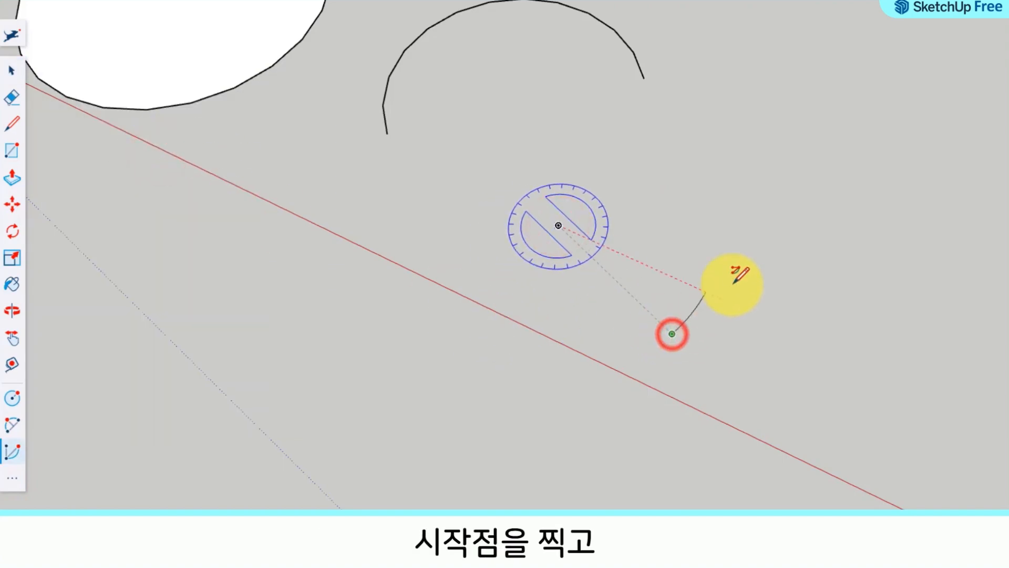
pyautogui.click(713, 161)
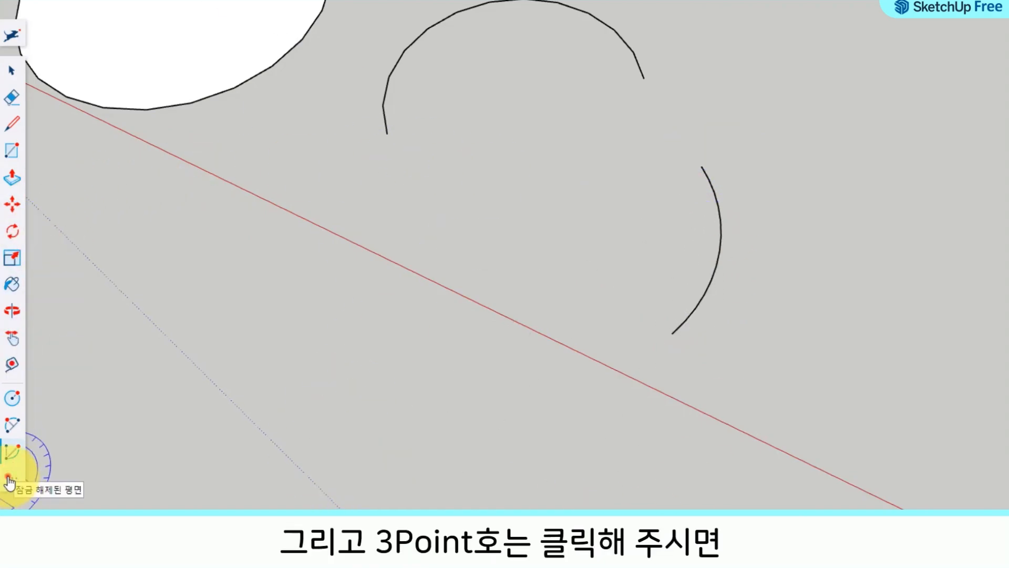
# Step: Draw a nearly closed arc through three points with the 3 Point Arc tool, on empty ground beyond the second arc
pyautogui.click(12, 477)
pyautogui.click(248, 146)
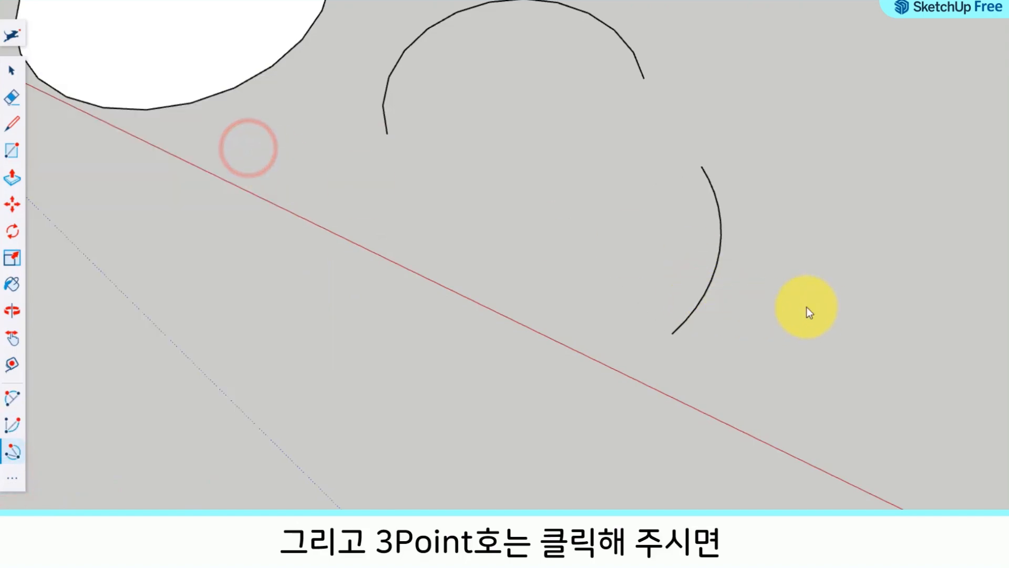
pyautogui.keyDown('shift'); pyautogui.moveTo(807, 307); pyautogui.dragTo(242, 240, button='middle'); pyautogui.keyUp('shift')
pyautogui.click(342, 151)
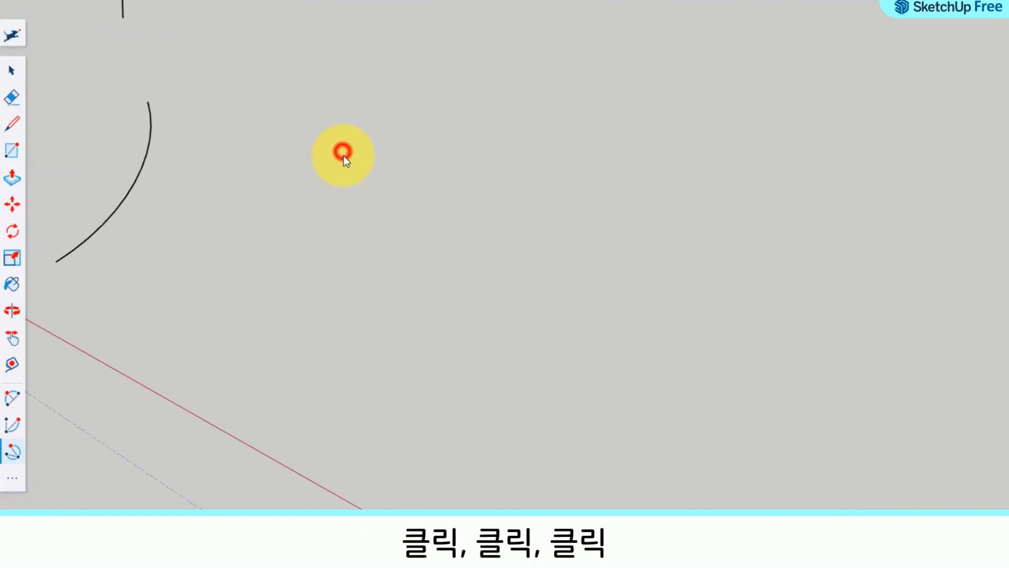
pyautogui.click(461, 273)
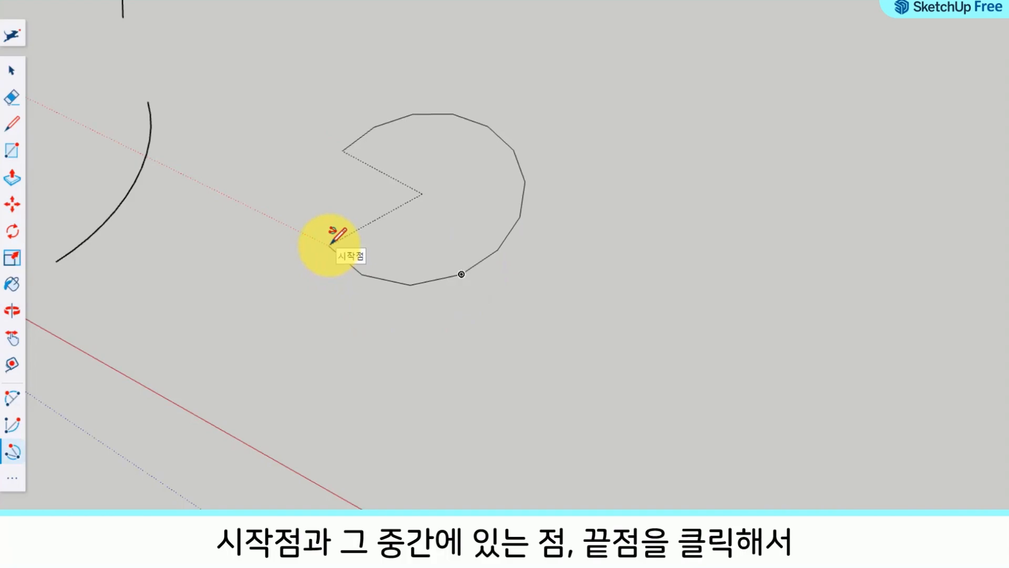
pyautogui.click(330, 243)
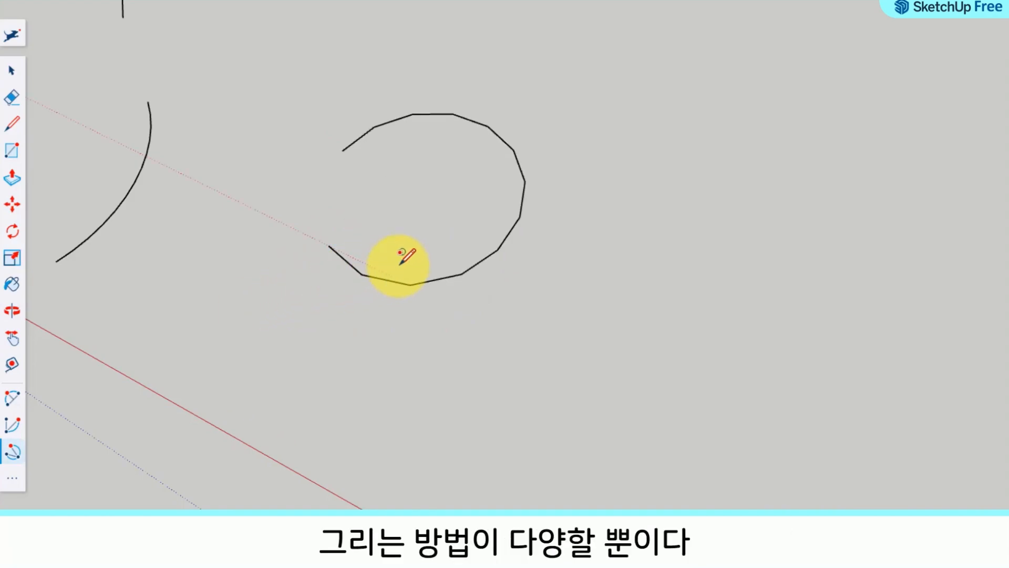
# Step: Delete the three arcs and the circle to clear the ground
pyautogui.scroll(-2, 438, 243)
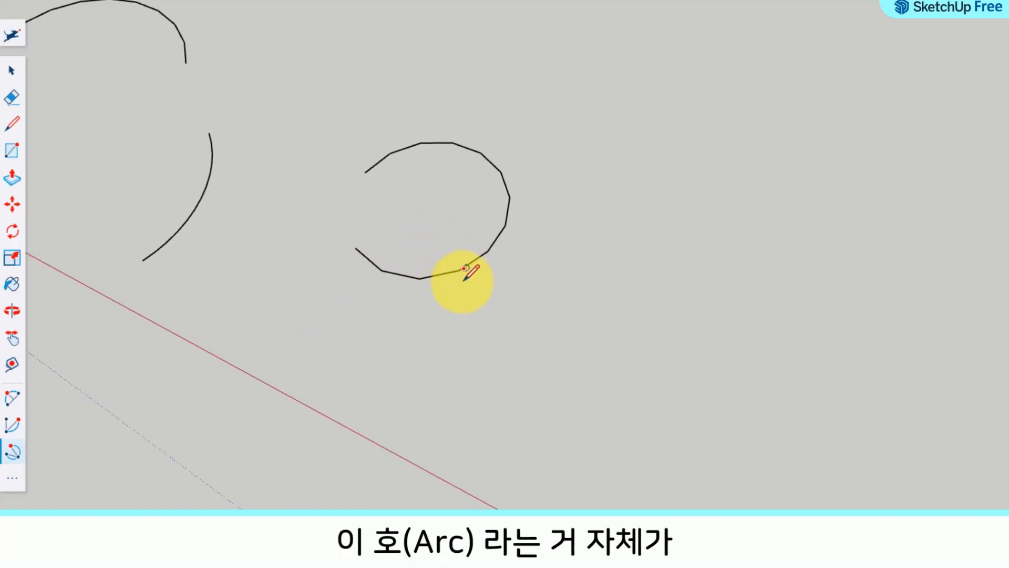
pyautogui.keyDown('shift'); pyautogui.moveTo(351, 158); pyautogui.dragTo(581, 215, button='middle'); pyautogui.keyUp('shift')
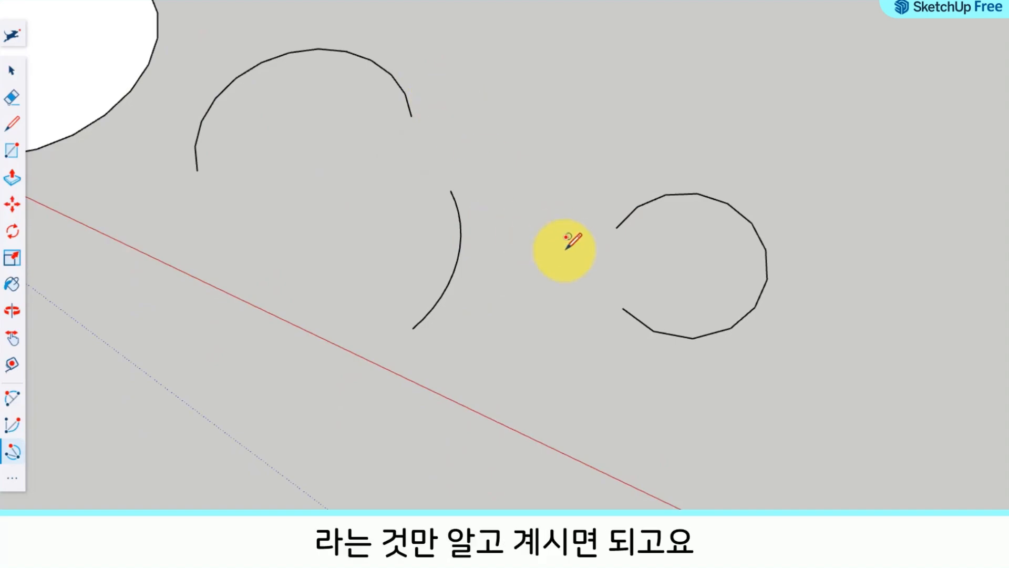
pyautogui.press('space')
pyautogui.moveTo(856, 394); pyautogui.dragTo(252, 67)
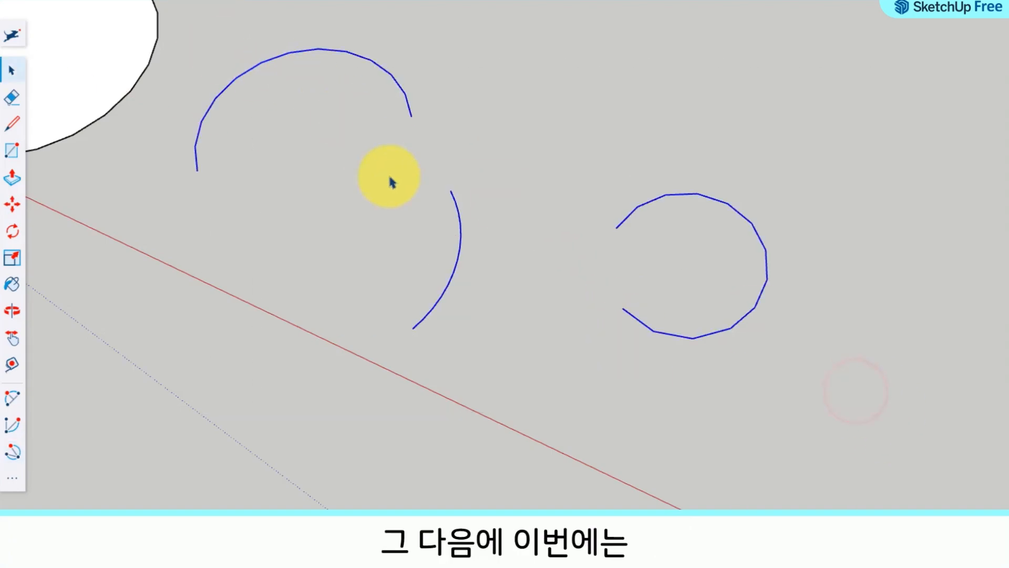
pyautogui.press('Delete')
pyautogui.scroll(-1, 379, 179)
pyautogui.scroll(-2, 378, 174)
pyautogui.keyDown('shift'); pyautogui.moveTo(412, 208); pyautogui.dragTo(493, 251, button='middle'); pyautogui.keyUp('shift')
pyautogui.moveTo(382, 257); pyautogui.dragTo(154, 70)
pyautogui.press('Delete')
# Step: Draw a hexagon on the ground between the red and green axes with the Polygon tool, its radius parallel to the red axis
pyautogui.moveTo(357, 167); pyautogui.dragTo(458, 160, button='middle')
pyautogui.keyDown('shift'); pyautogui.moveTo(239, 217); pyautogui.dragTo(117, 169, button='middle'); pyautogui.keyUp('shift')
pyautogui.moveTo(545, 228); pyautogui.dragTo(377, 284, button='middle')
pyautogui.keyDown('shift'); pyautogui.moveTo(199, 194); pyautogui.dragTo(779, 238, button='middle'); pyautogui.keyUp('shift')
pyautogui.moveTo(338, 198); pyautogui.dragTo(284, 278, button='middle')
pyautogui.press('space')
pyautogui.click(15, 484)
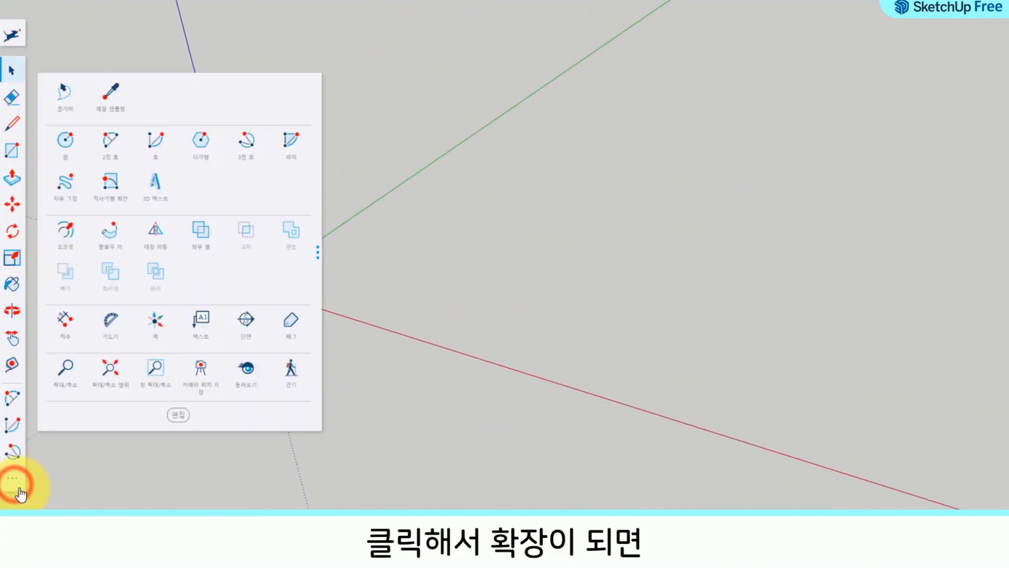
pyautogui.click(216, 141)
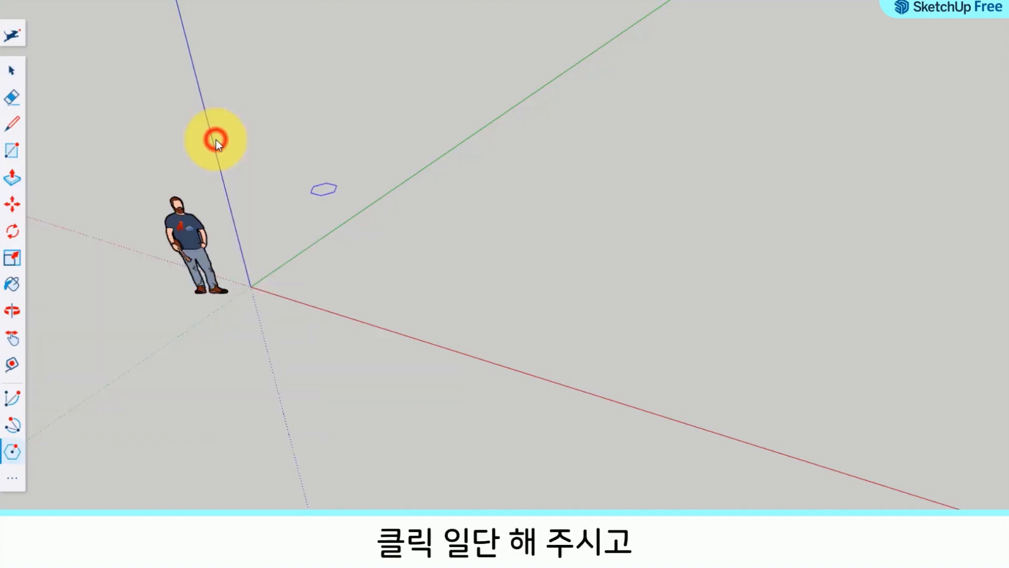
pyautogui.scroll(3, 457, 260)
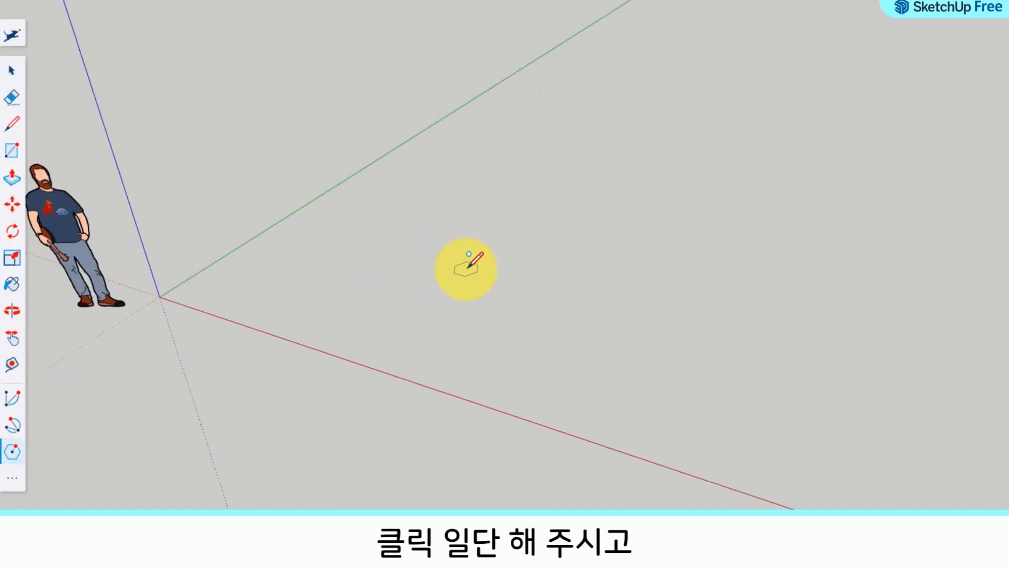
pyautogui.moveTo(473, 308); pyautogui.dragTo(420, 347, button='middle')
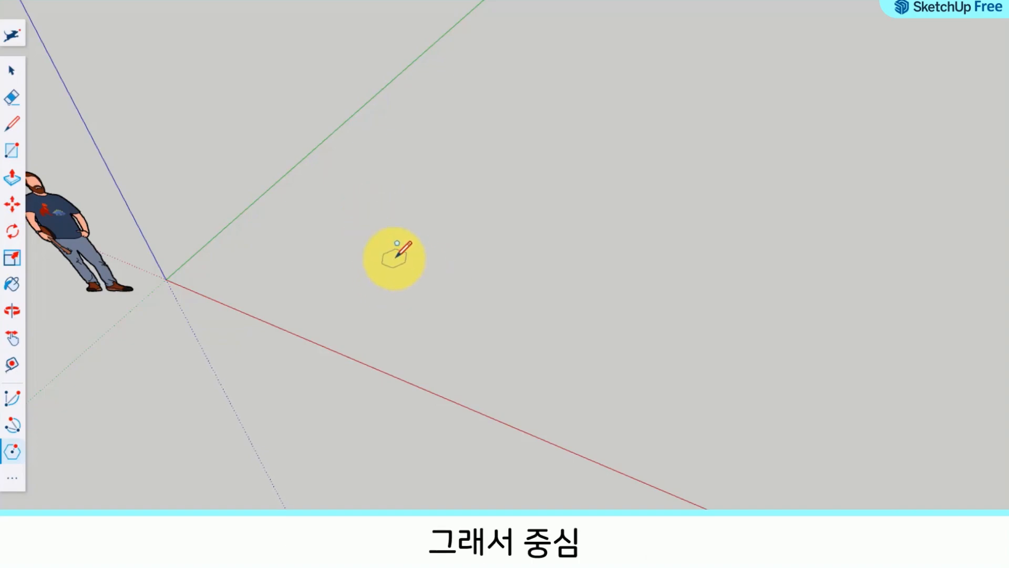
pyautogui.click(410, 269)
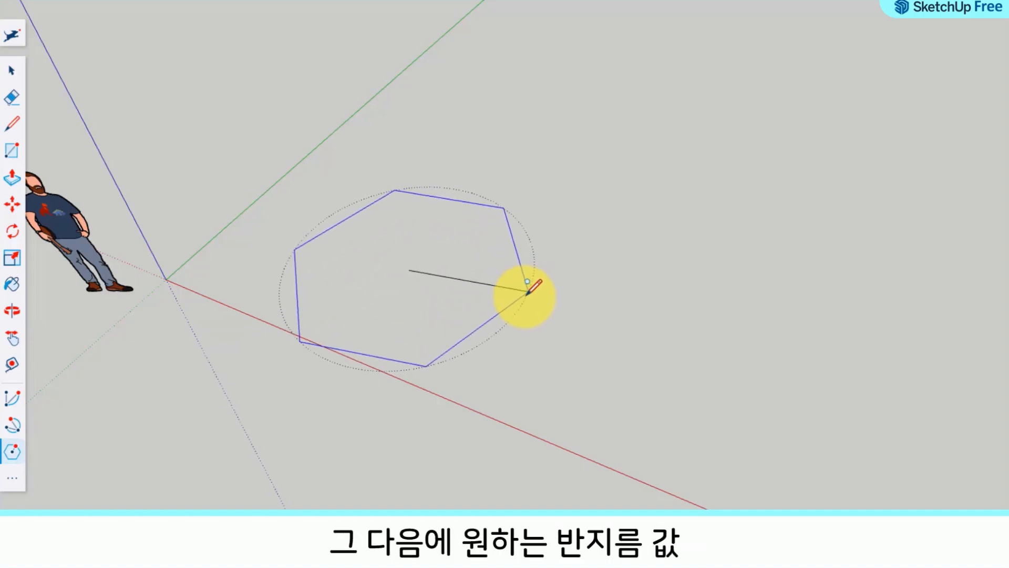
pyautogui.click(490, 298)
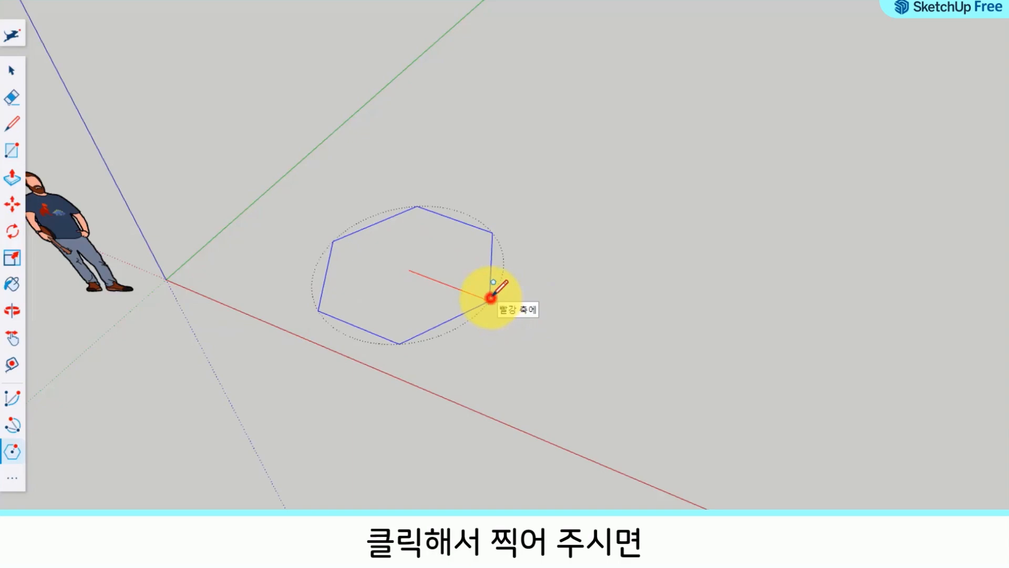
# Step: Set the camera to parallel projection and show the hexagon in the standard plan view from above
pyautogui.moveTo(372, 342); pyautogui.dragTo(351, 383, button='middle')
pyautogui.scroll(3, 351, 383)
pyautogui.scroll(2, 329, 317)
pyautogui.moveTo(452, 336); pyautogui.dragTo(456, 440, button='middle')
pyautogui.moveTo(432, 376); pyautogui.dragTo(426, 392, button='middle')
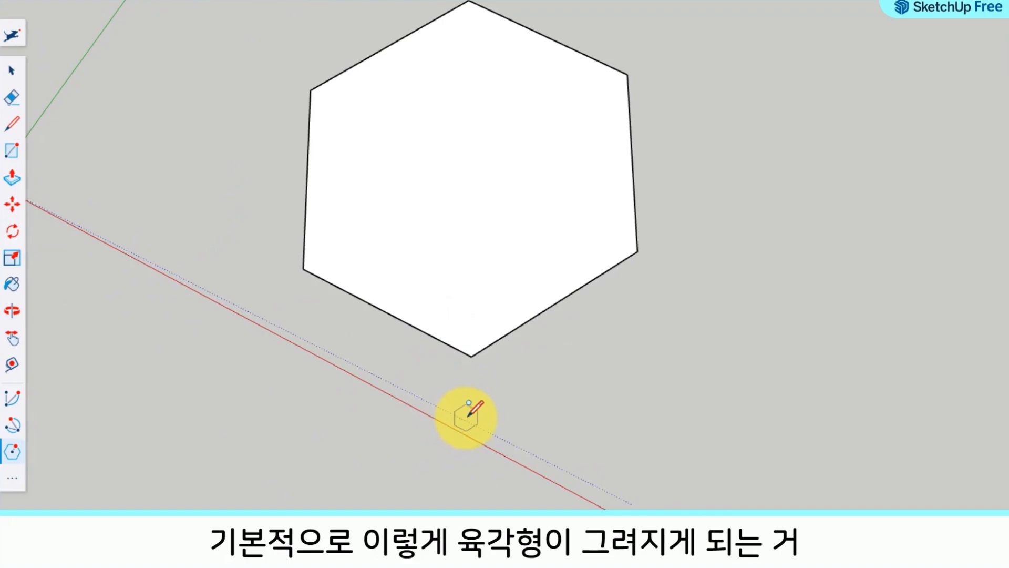
pyautogui.moveTo(462, 412); pyautogui.dragTo(656, 447, button='middle')
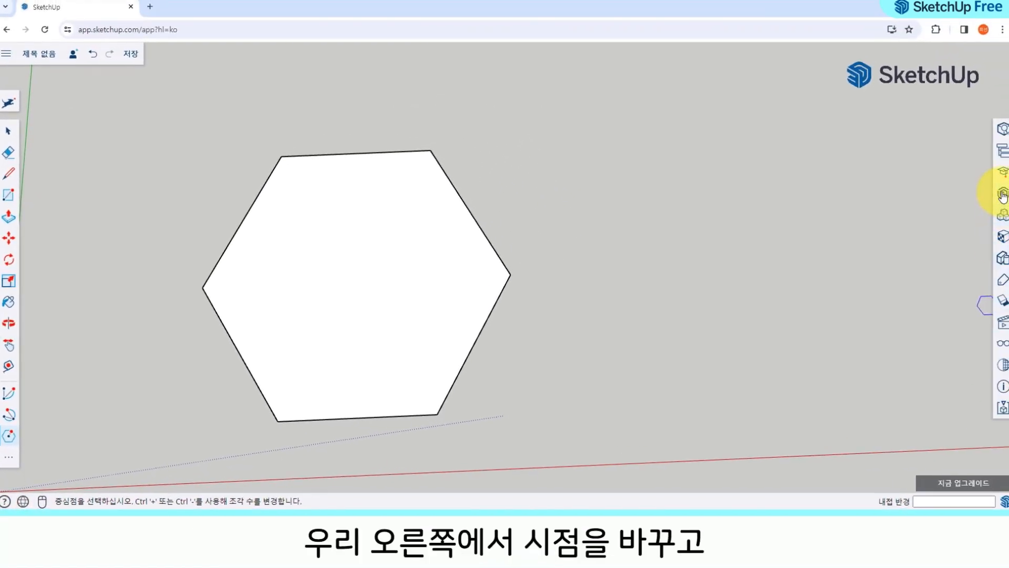
pyautogui.click(1003, 323)
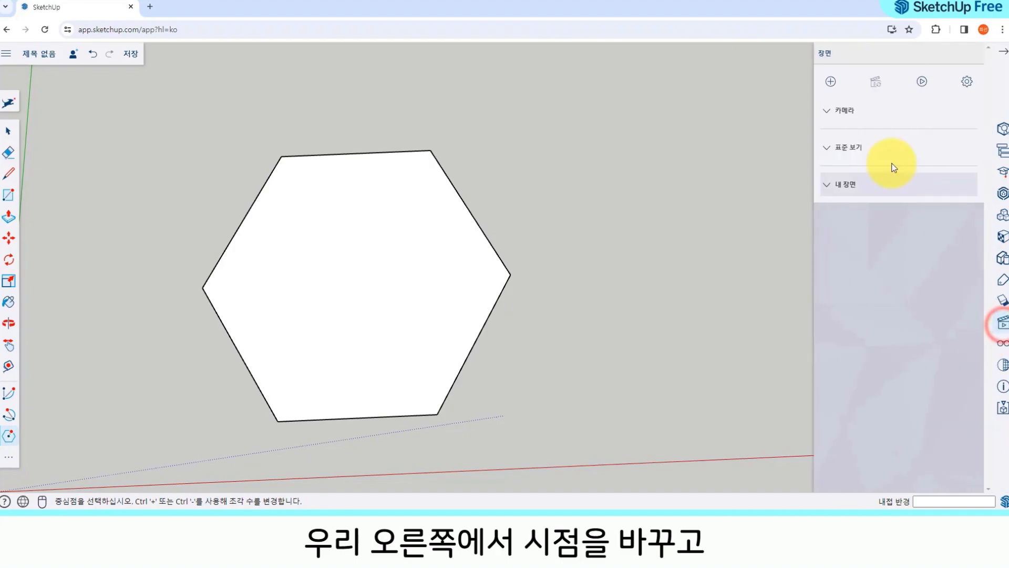
pyautogui.click(827, 150)
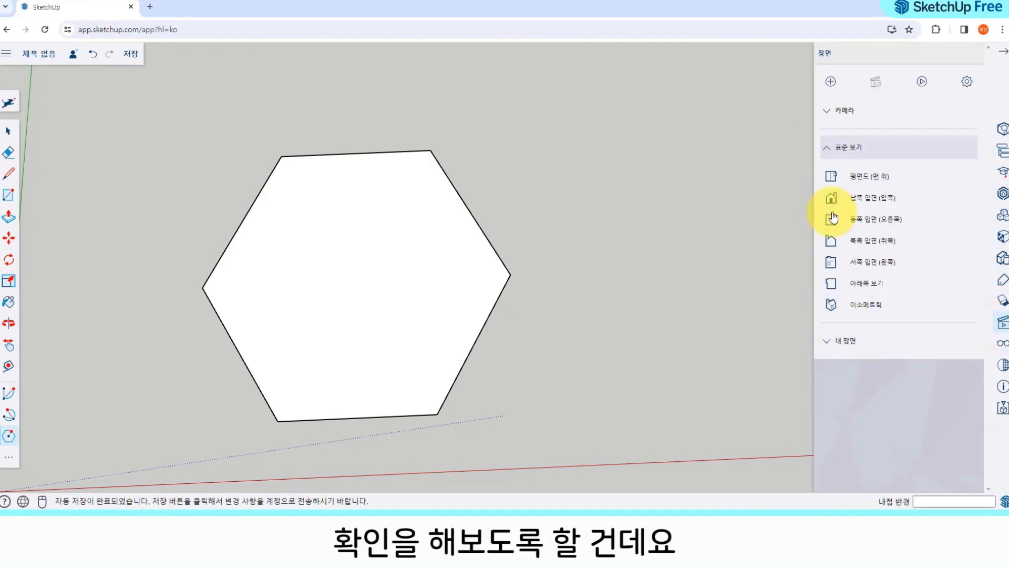
pyautogui.click(829, 109)
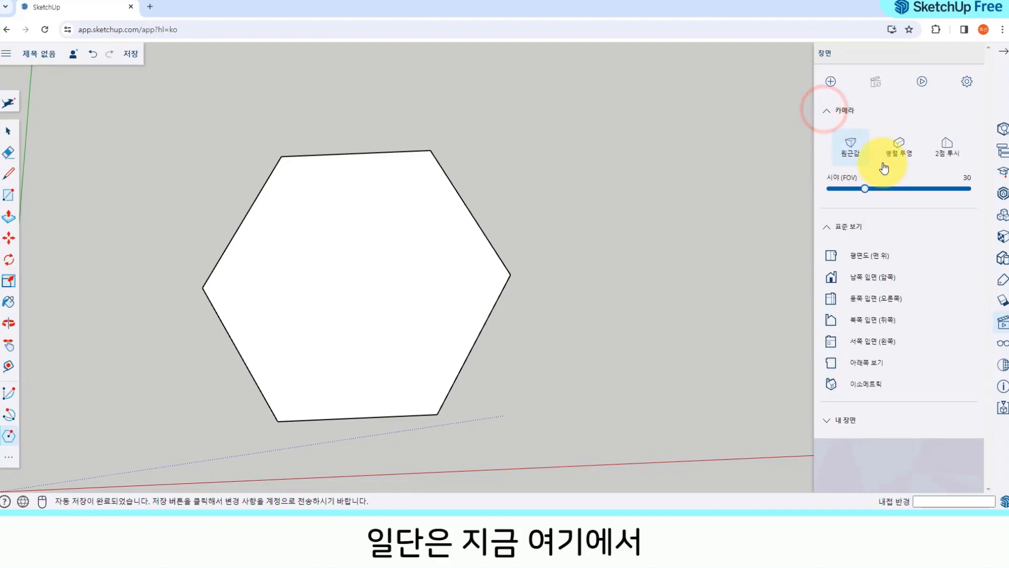
pyautogui.click(899, 147)
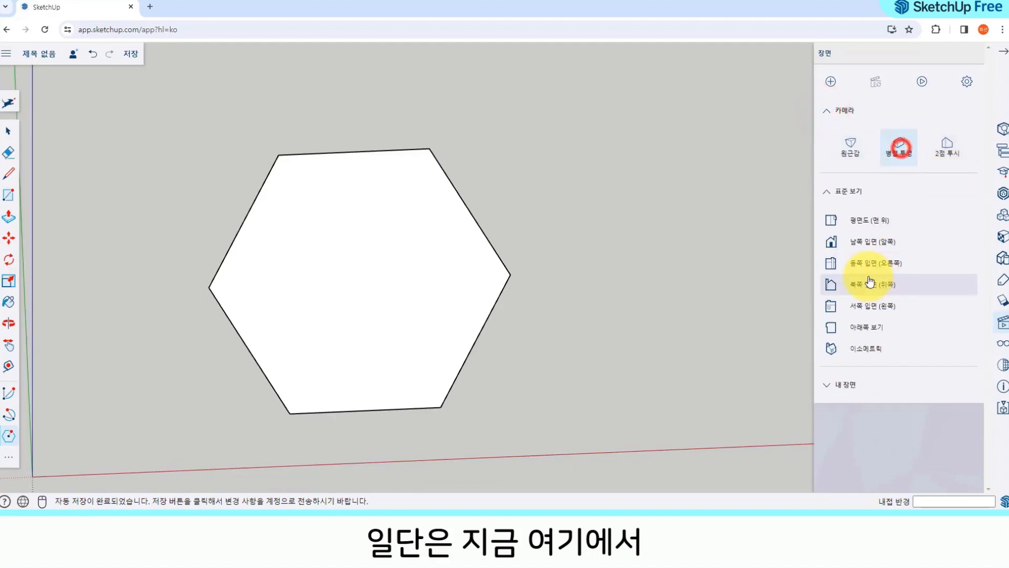
pyautogui.click(874, 226)
# Step: Draw a second hexagon with a radius of about 1005 mm beside the first, its centre level with the first one's centre
pyautogui.scroll(-2, 609, 255)
pyautogui.keyDown('shift'); pyautogui.moveTo(717, 231); pyautogui.dragTo(315, 258, button='middle'); pyautogui.keyUp('shift')
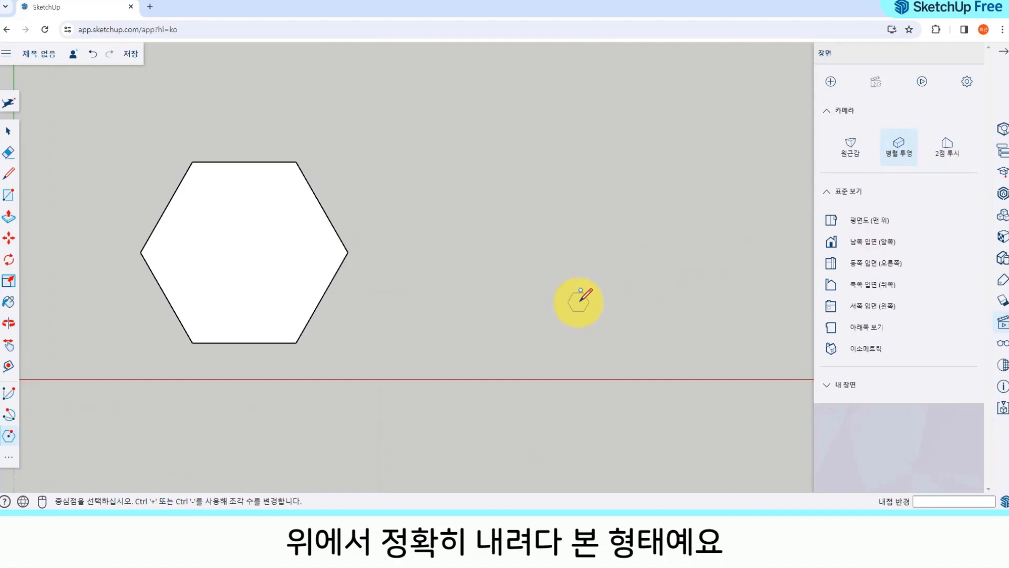
pyautogui.keyDown('shift'); pyautogui.moveTo(388, 287); pyautogui.dragTo(331, 282, button='middle'); pyautogui.keyUp('shift')
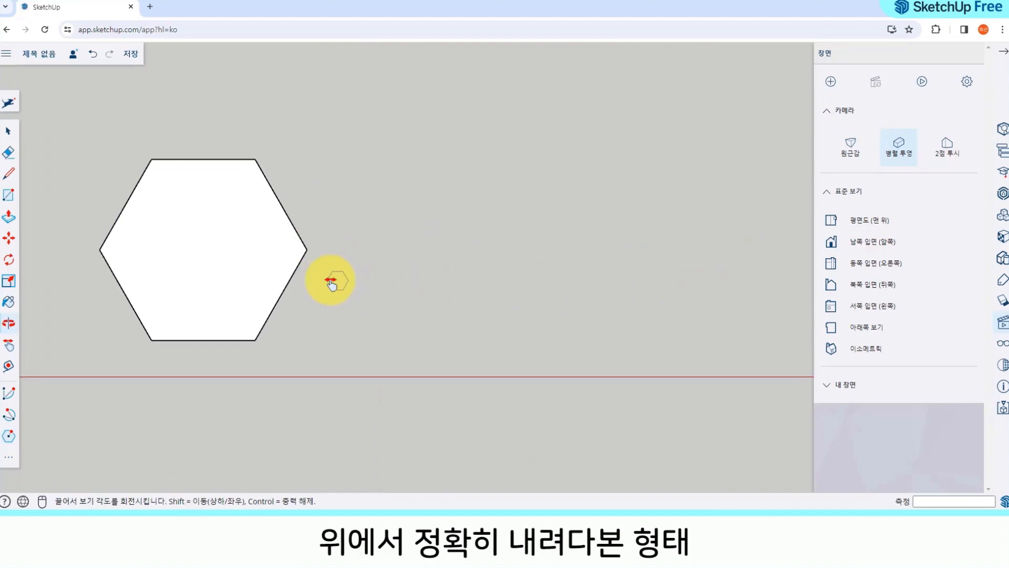
pyautogui.click(437, 247)
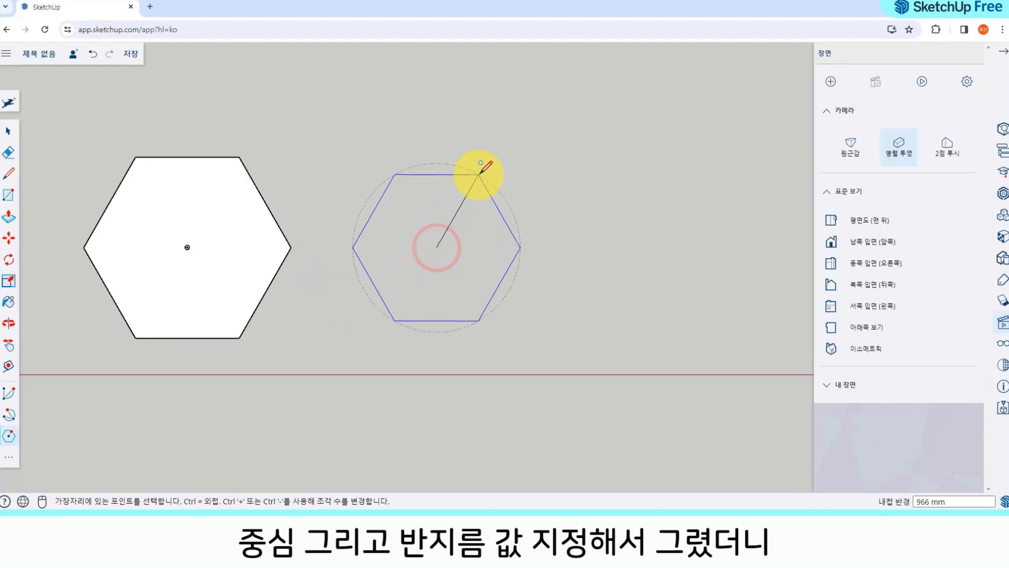
pyautogui.click(480, 169)
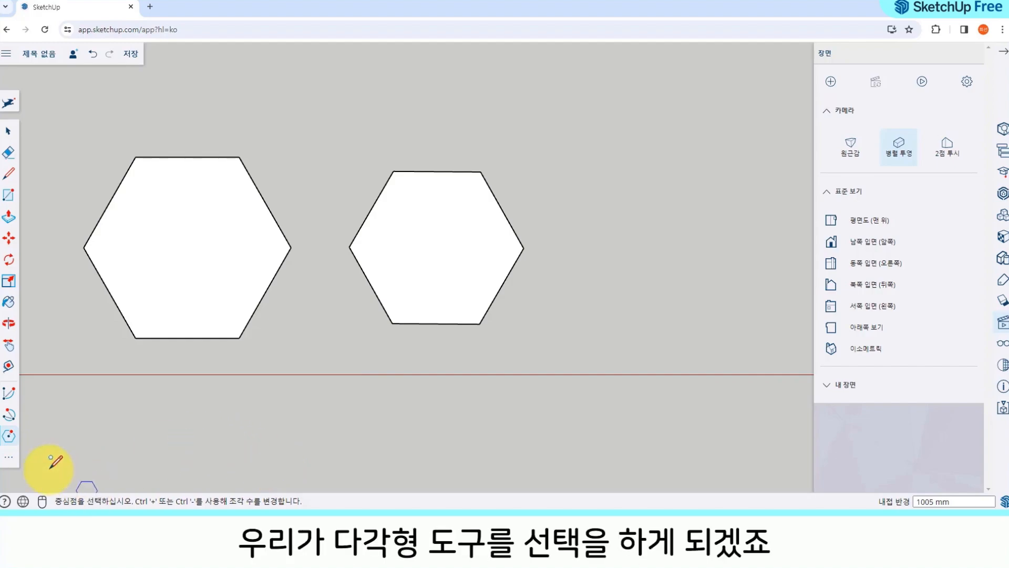
pyautogui.click(8, 457)
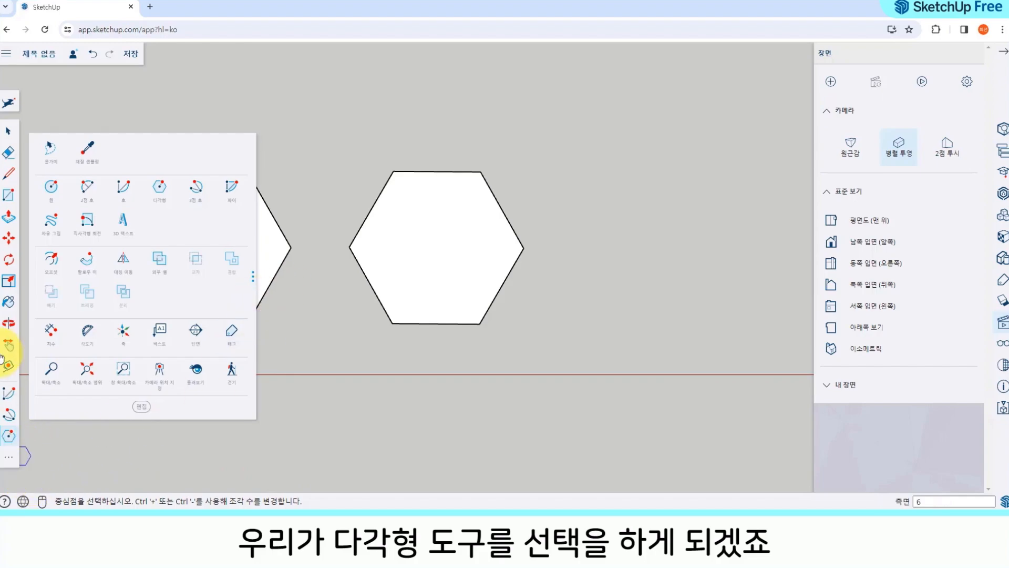
pyautogui.click(9, 130)
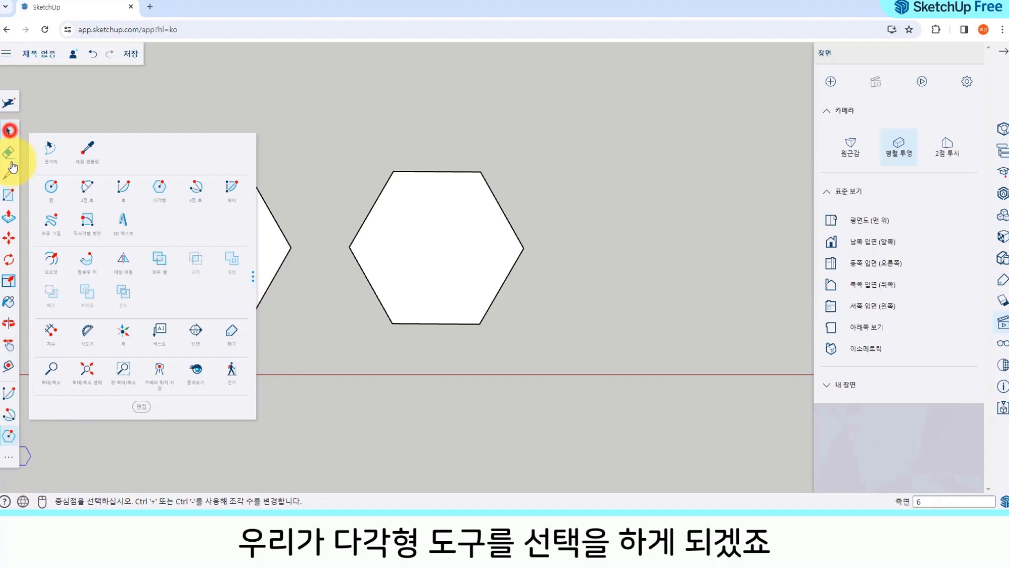
pyautogui.click(8, 456)
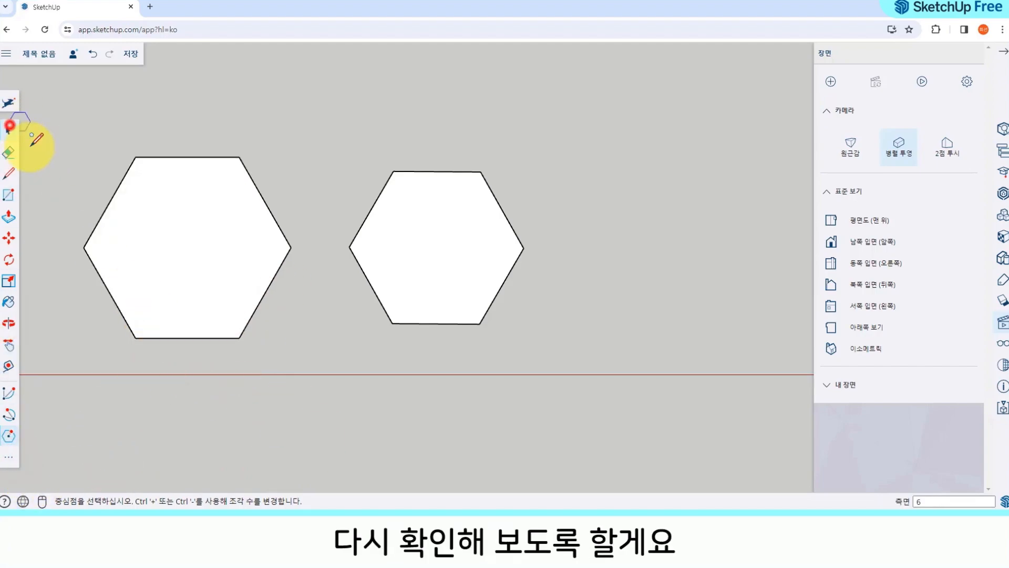
pyautogui.click(9, 130)
pyautogui.click(121, 424)
# Step: Draw a five-sided polygon with a radius of about 870 mm beside the second hexagon, its centre level with that hexagon's centre
pyautogui.click(9, 456)
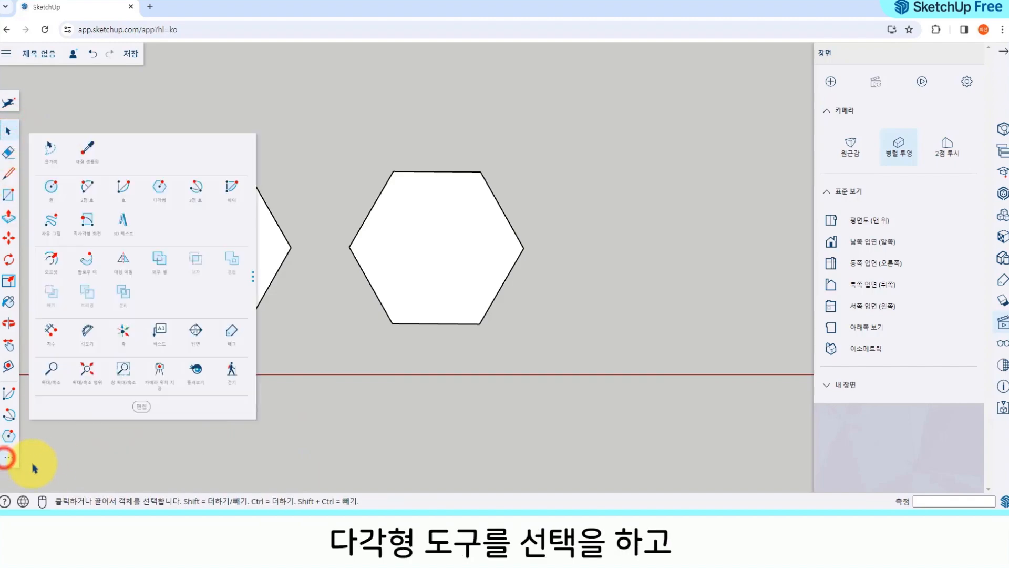
pyautogui.click(161, 188)
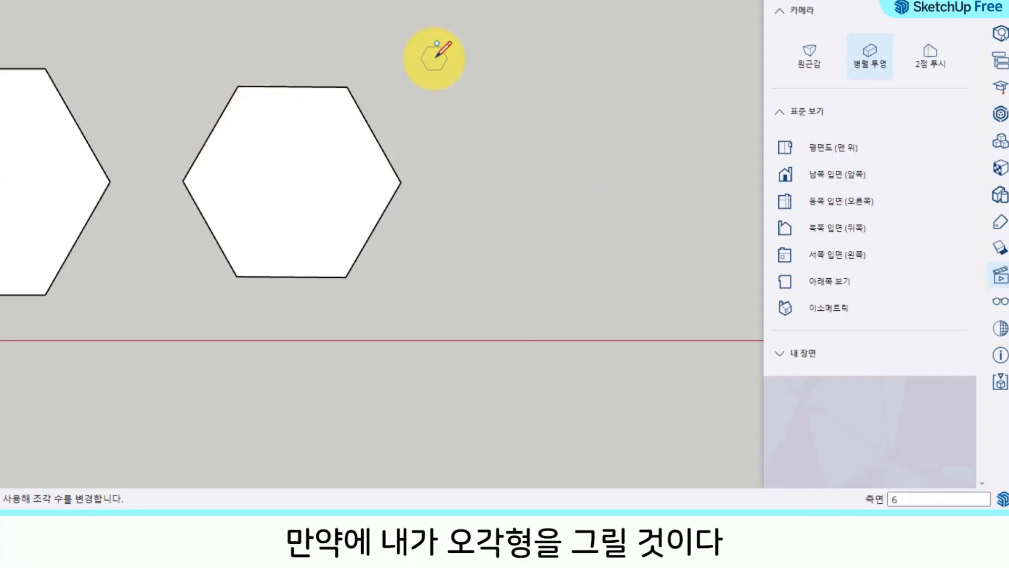
pyautogui.keyDown('shift'); pyautogui.moveTo(461, 303); pyautogui.dragTo(111, 299, button='middle'); pyautogui.keyUp('shift')
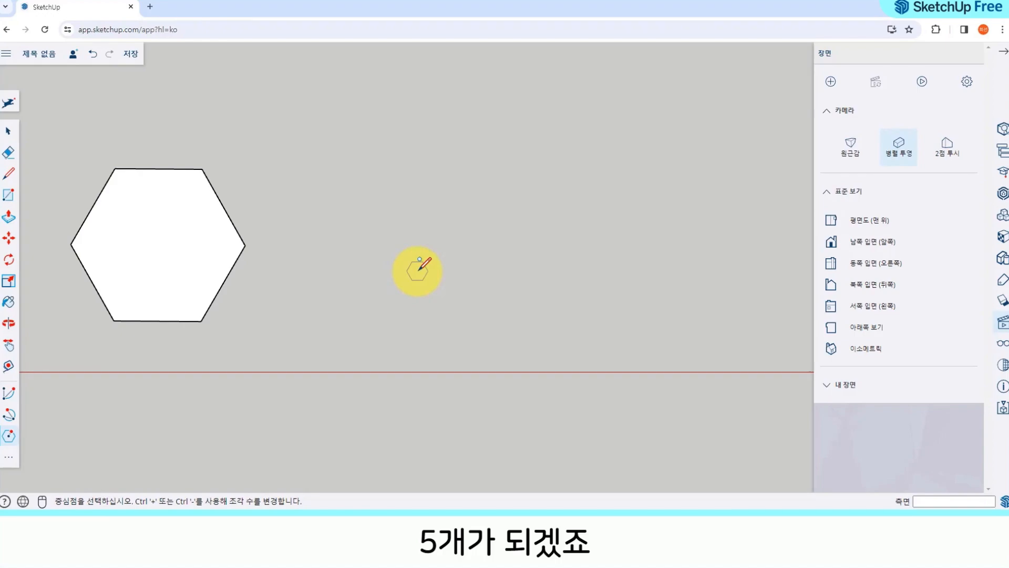
pyautogui.click(10, 455)
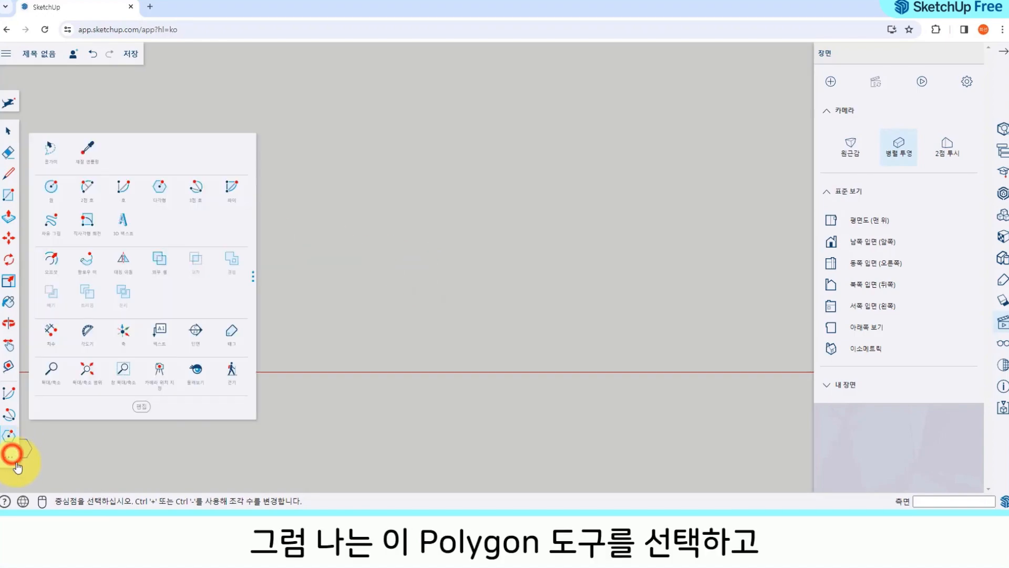
pyautogui.click(160, 187)
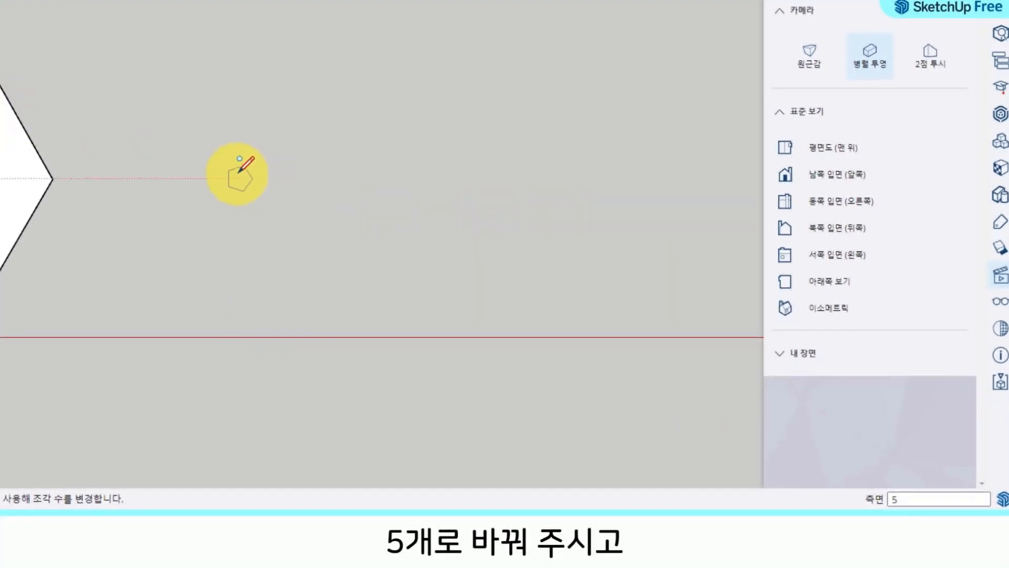
pyautogui.click(210, 178)
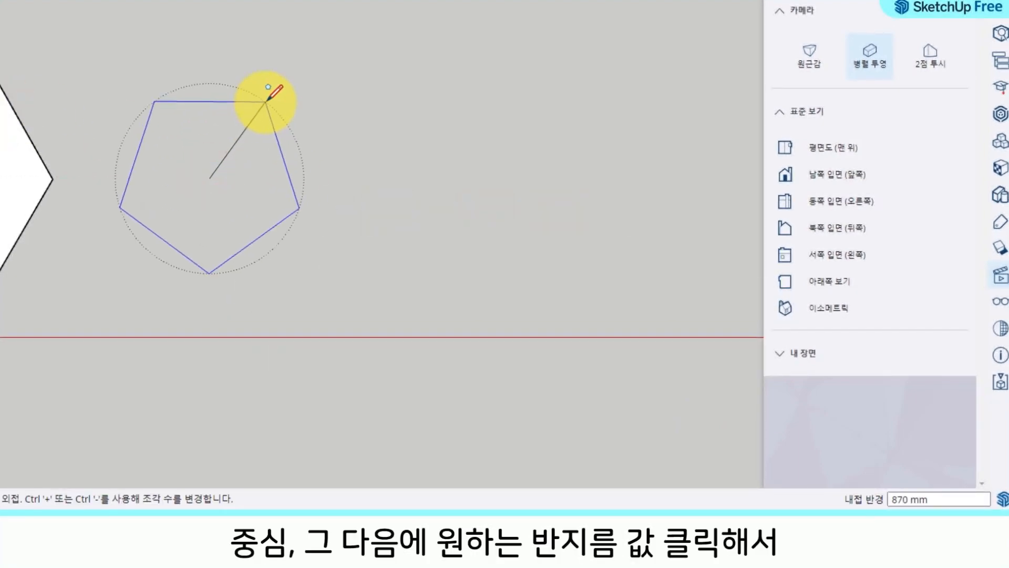
pyautogui.click(267, 100)
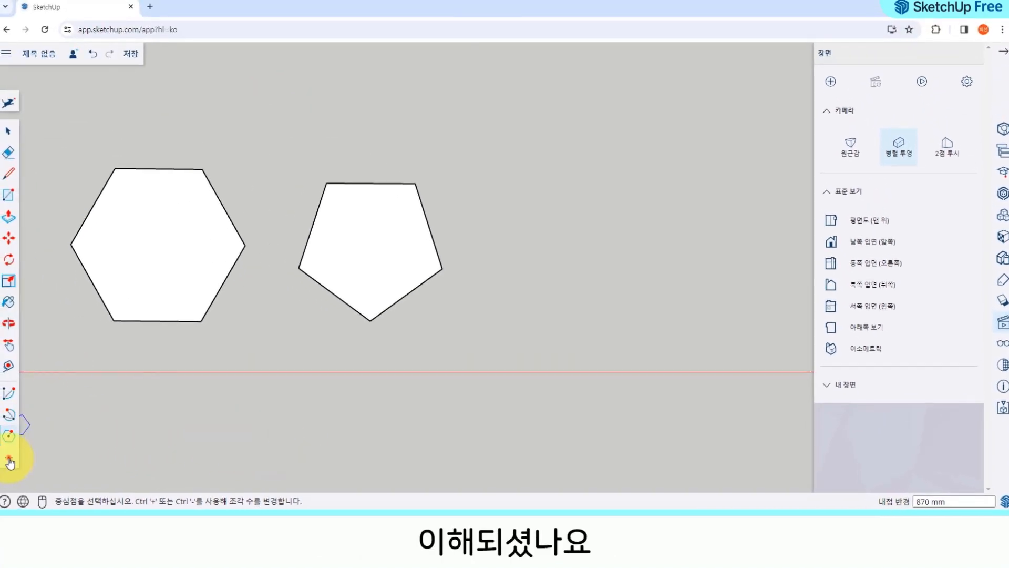
# Step: Draw a three-sided polygon with a radius of about 583 mm beside the pentagon
pyautogui.click(10, 461)
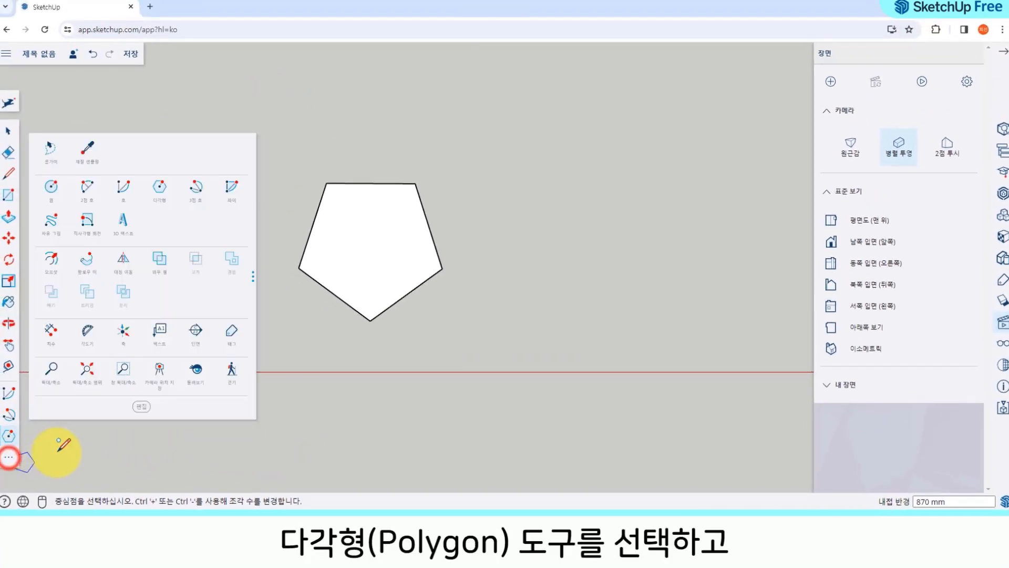
pyautogui.click(163, 188)
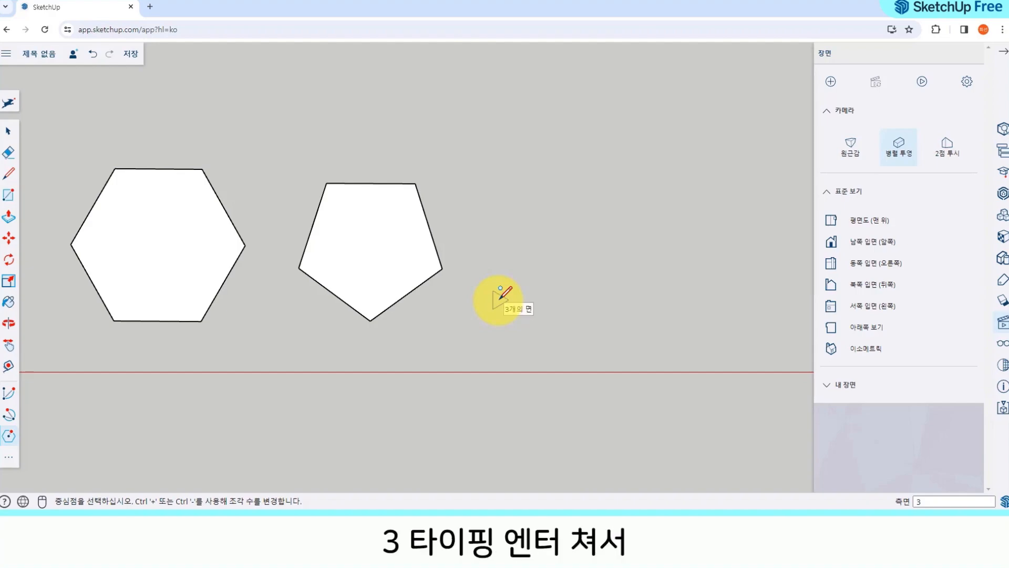
pyautogui.click(536, 250)
pyautogui.click(547, 195)
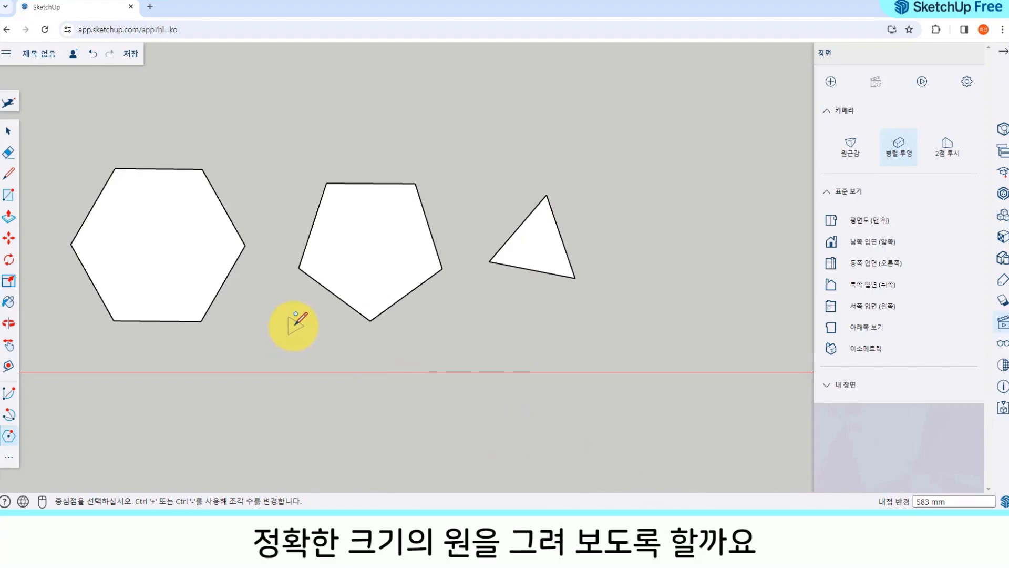
# Step: Draw a circle with a radius of 900 mm in the empty area on the other side of the red axis from the polygons
pyautogui.keyDown('shift'); pyautogui.moveTo(297, 315); pyautogui.dragTo(322, 210, button='middle'); pyautogui.keyUp('shift')
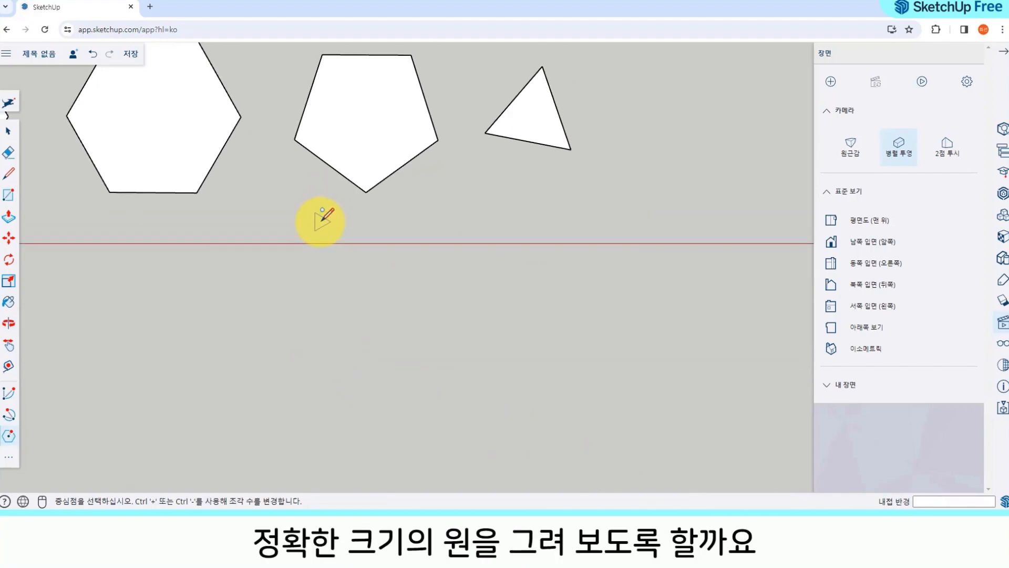
pyautogui.click(8, 456)
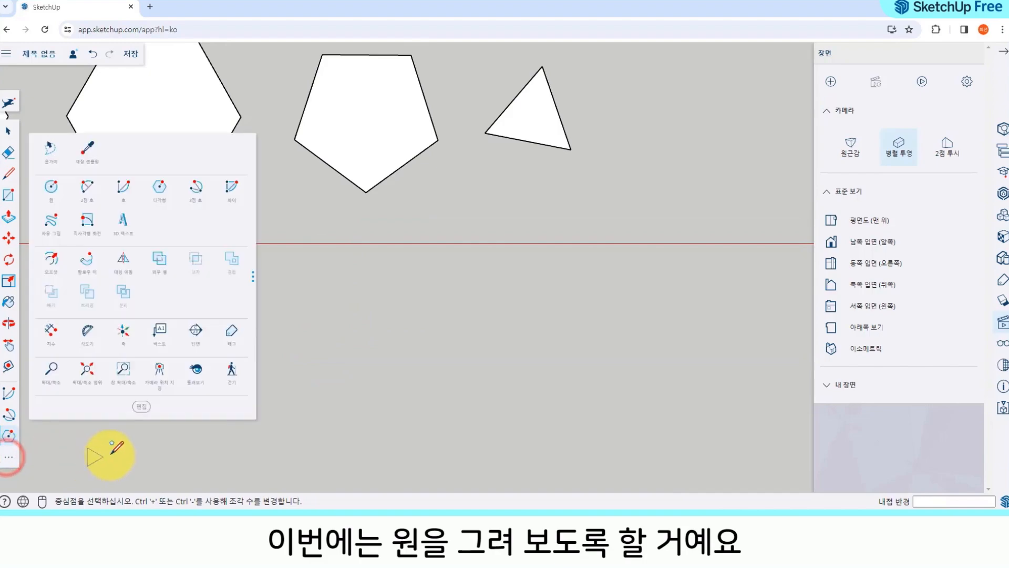
pyautogui.click(48, 194)
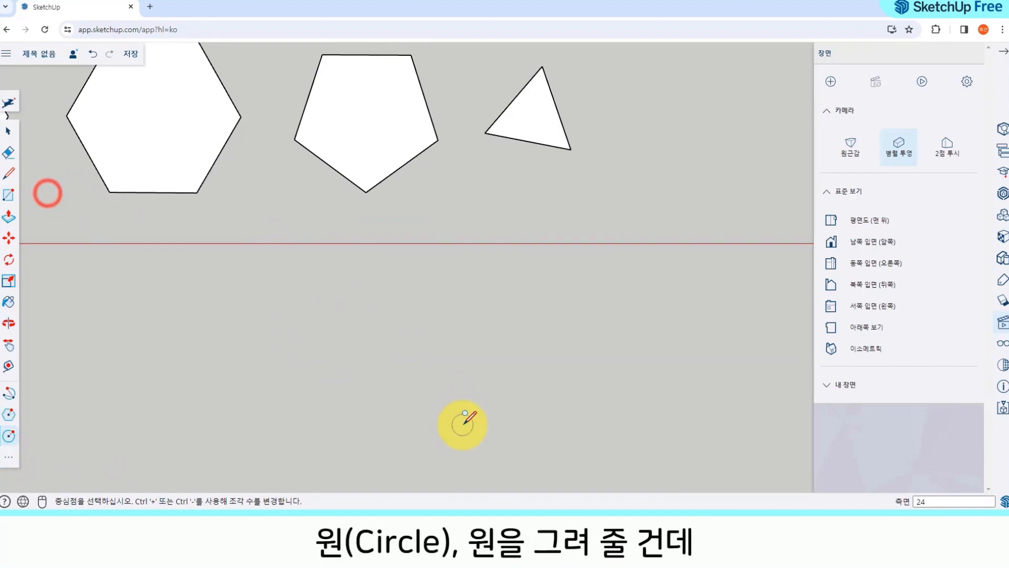
pyautogui.keyDown('shift'); pyautogui.moveTo(355, 319); pyautogui.dragTo(403, 210, button='middle'); pyautogui.keyUp('shift')
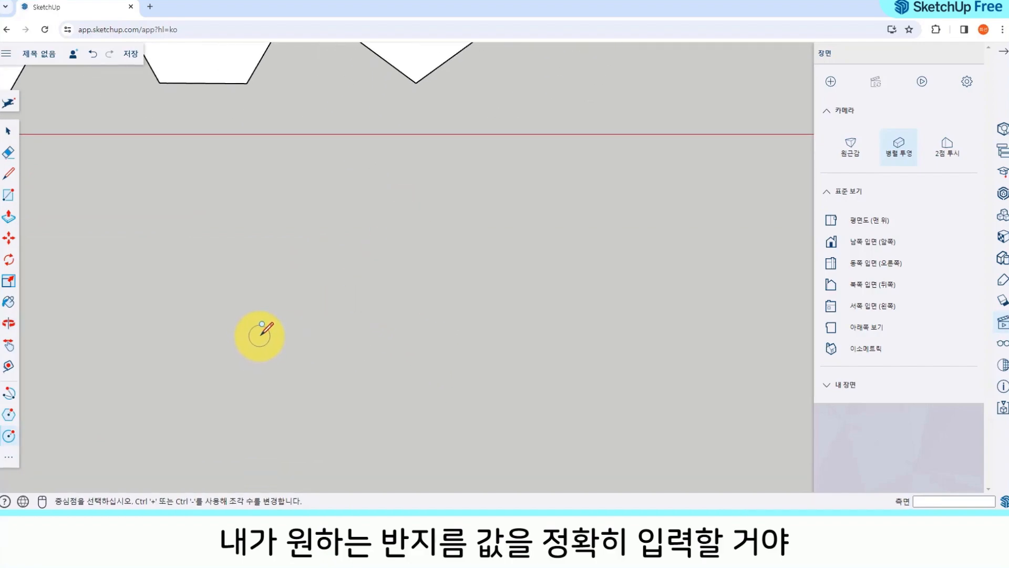
pyautogui.click(267, 283)
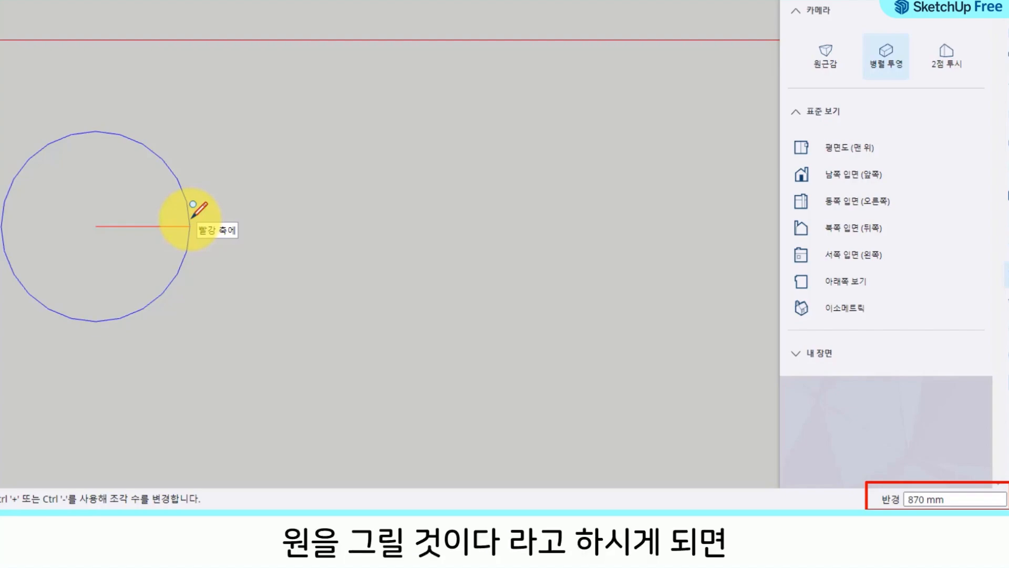
pyautogui.write('900')
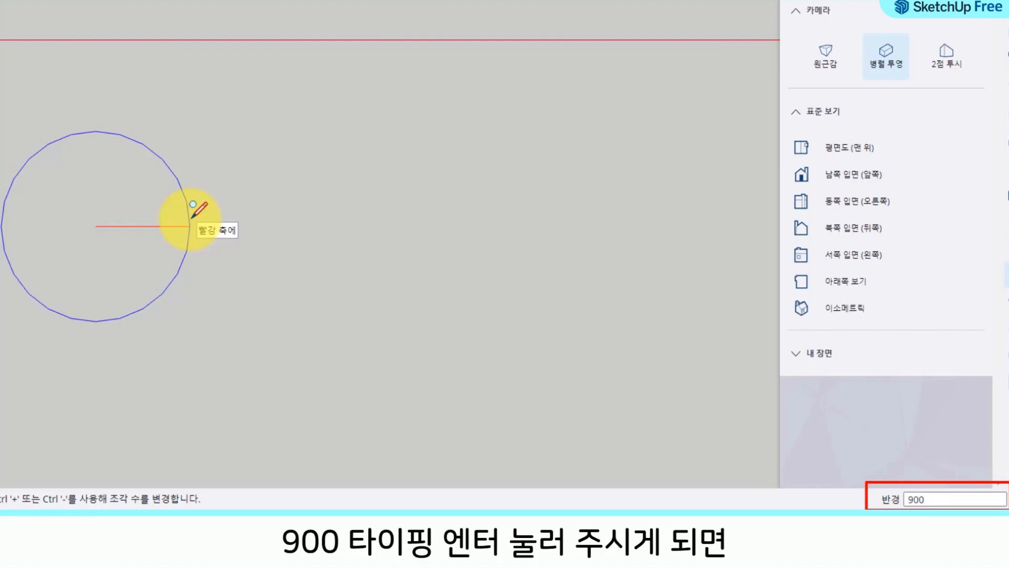
pyautogui.press('Return')
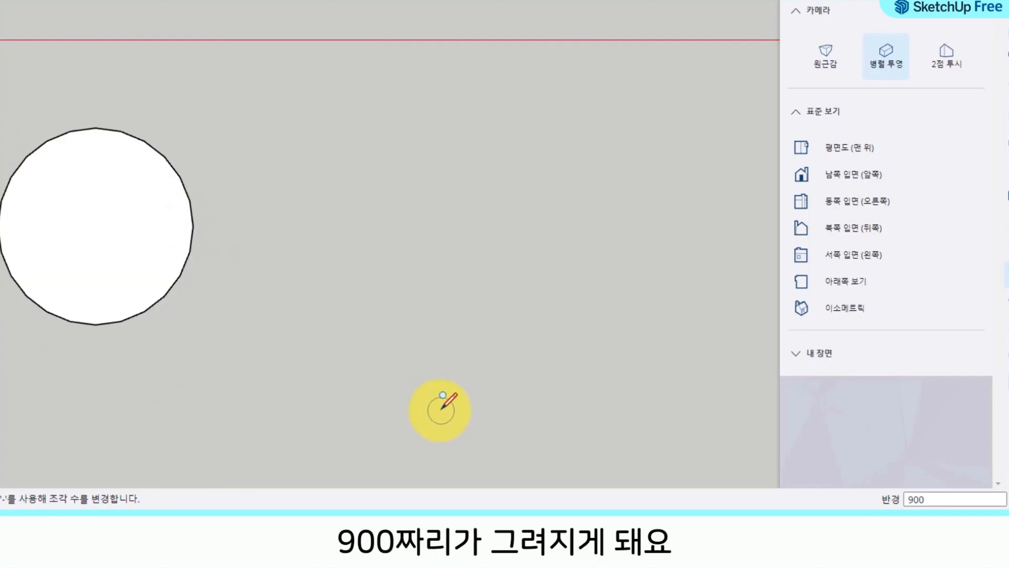
# Step: Dimension the circle's radius from its centre to its edge, placing the dimension just below the circle
pyautogui.click(10, 458)
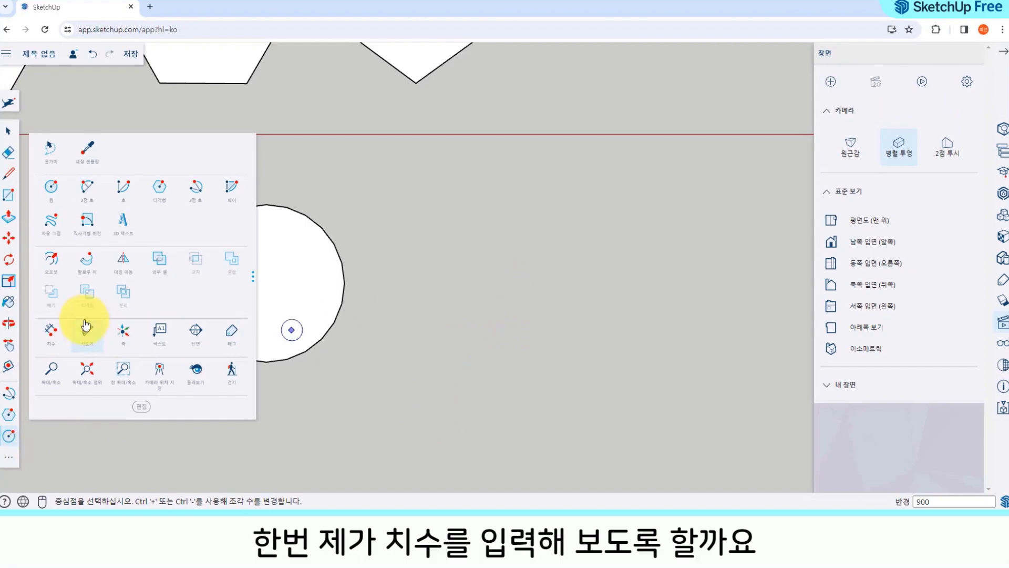
pyautogui.click(51, 330)
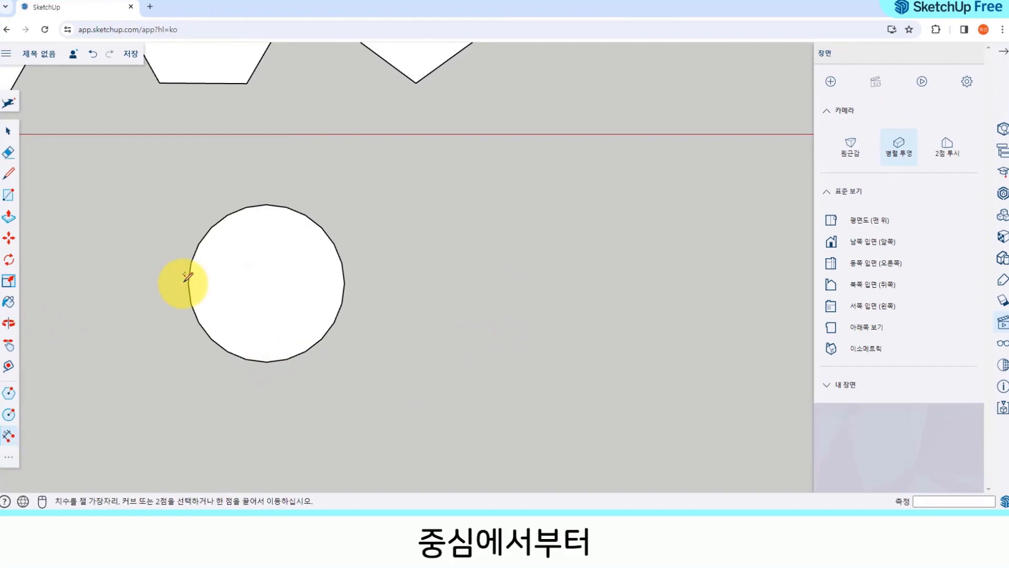
pyautogui.click(344, 282)
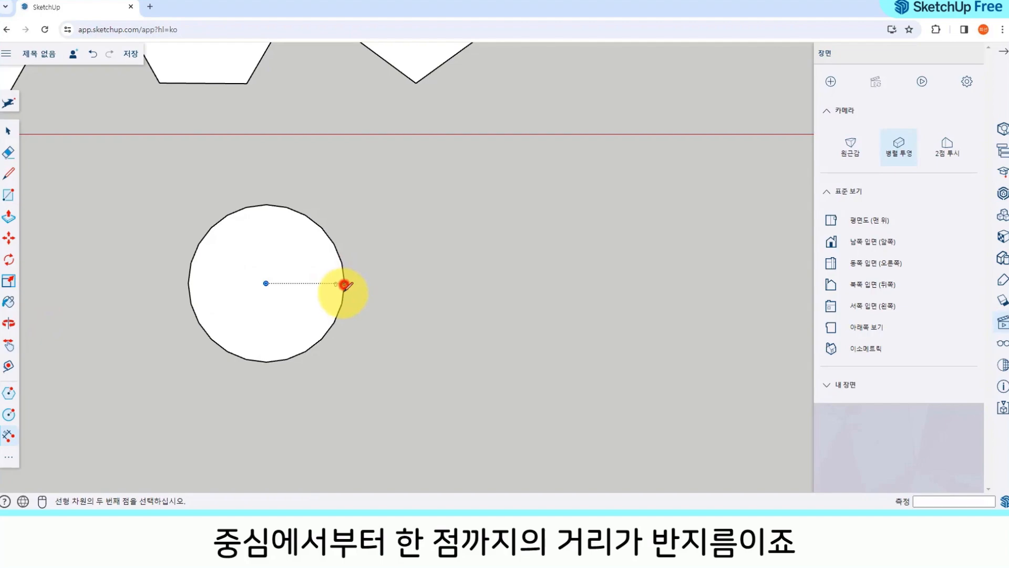
pyautogui.click(264, 284)
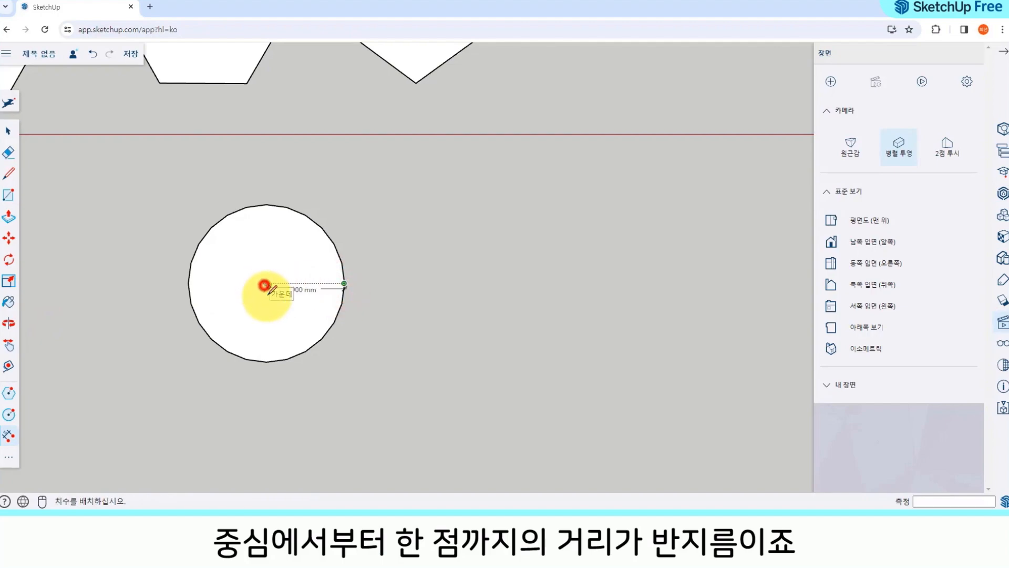
pyautogui.click(272, 398)
pyautogui.scroll(4, 271, 402)
pyautogui.scroll(5, 290, 415)
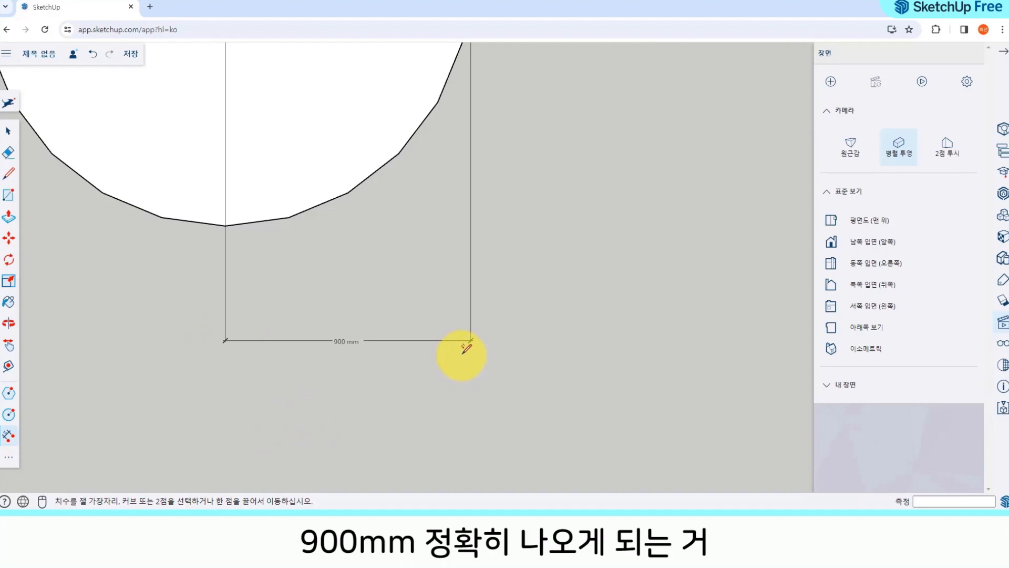
pyautogui.scroll(-4, 460, 362)
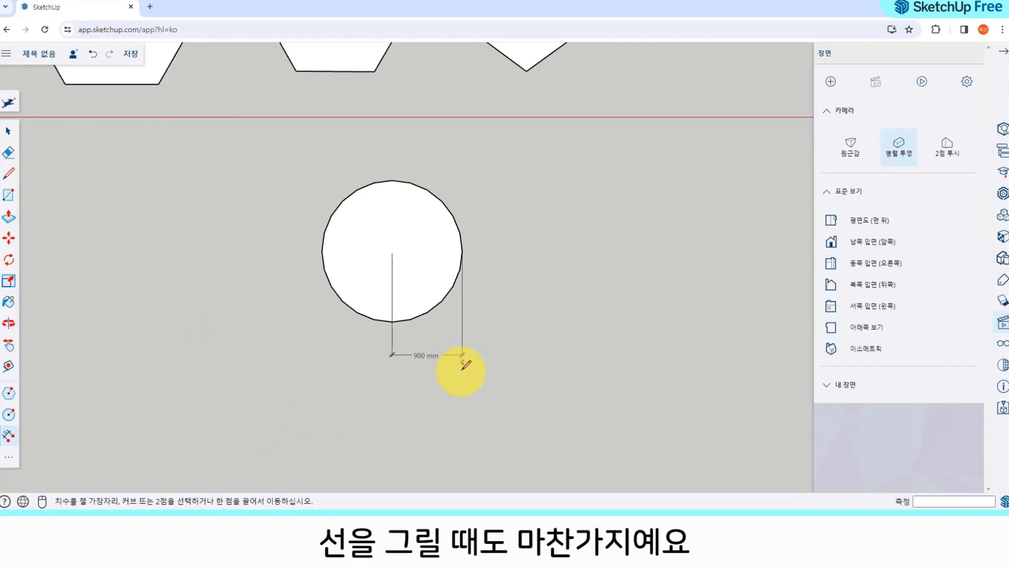
# Step: Draw a 3000 mm line parallel to the red axis beside the circle
pyautogui.keyDown('shift'); pyautogui.moveTo(458, 270); pyautogui.dragTo(272, 288, button='middle'); pyautogui.keyUp('shift')
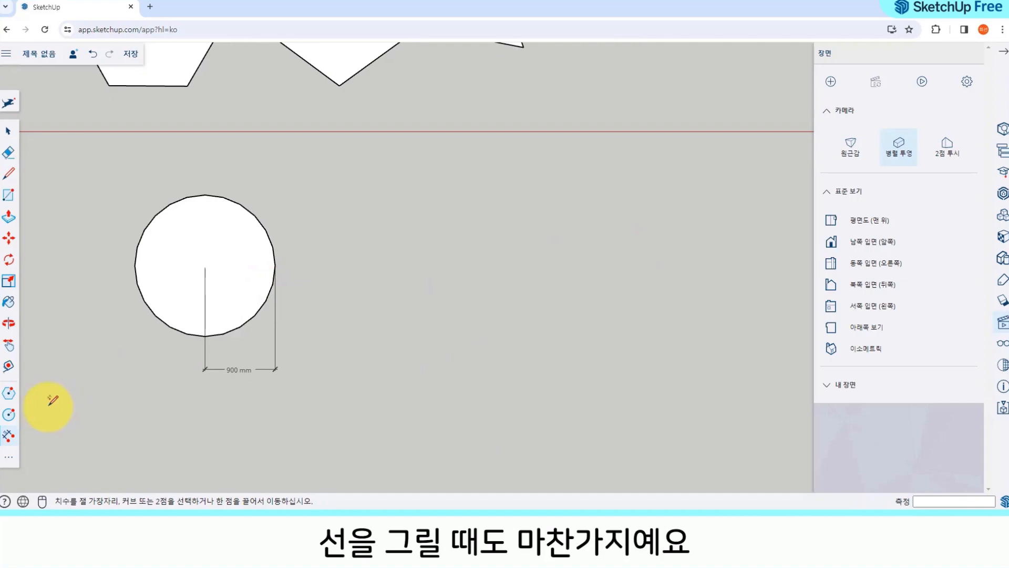
pyautogui.click(11, 177)
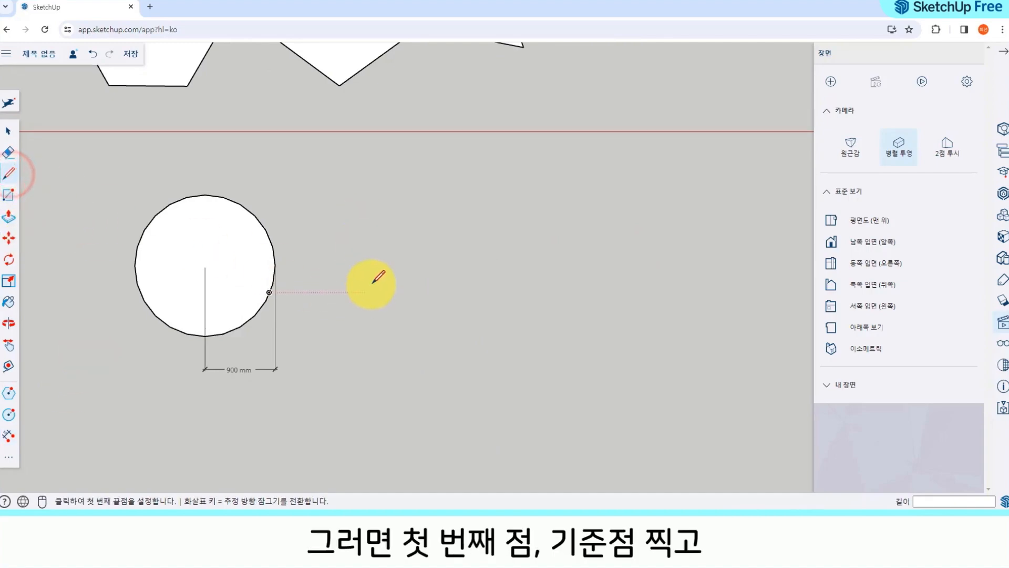
pyautogui.click(377, 252)
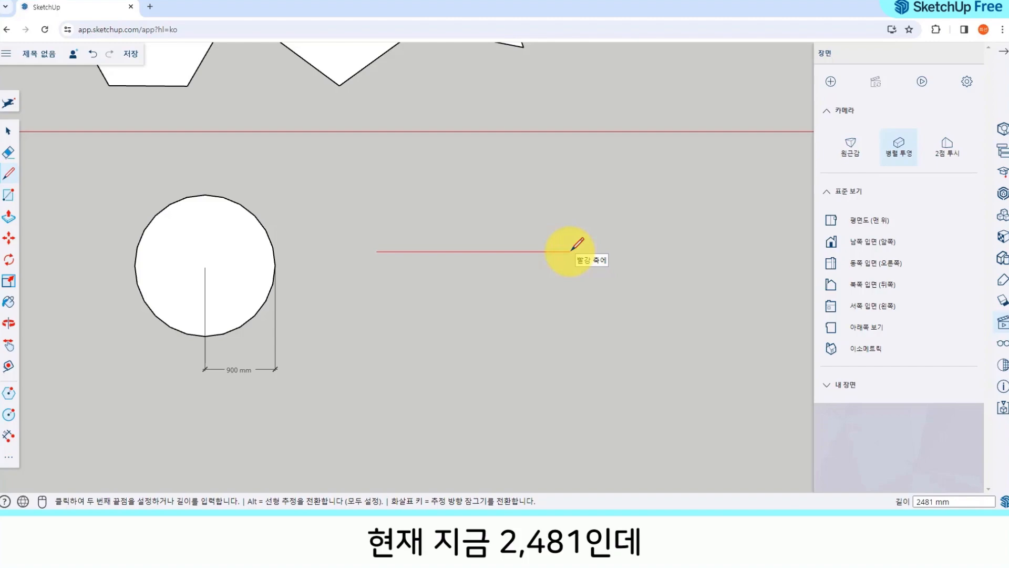
pyautogui.write('3000')
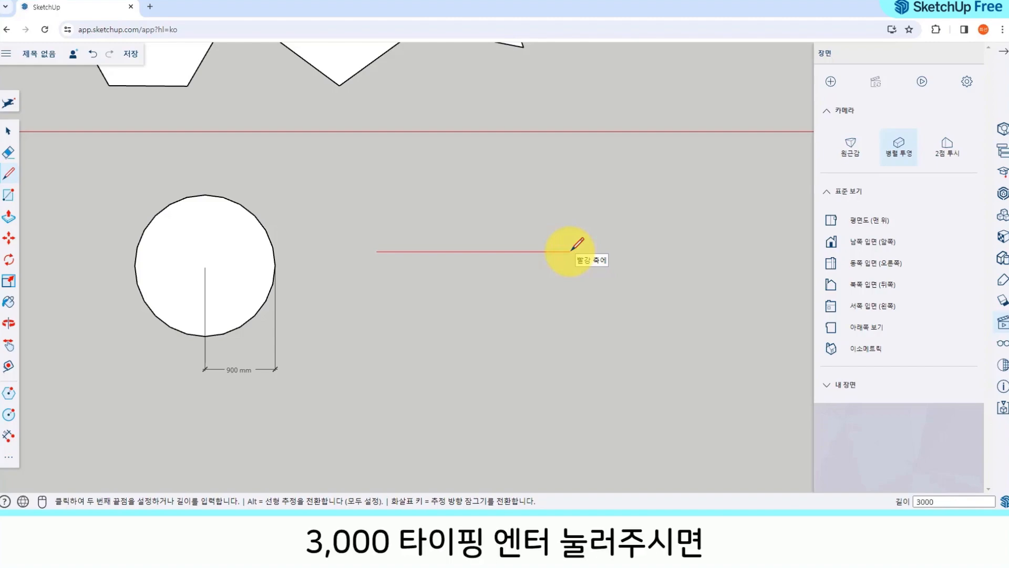
pyautogui.press('Return')
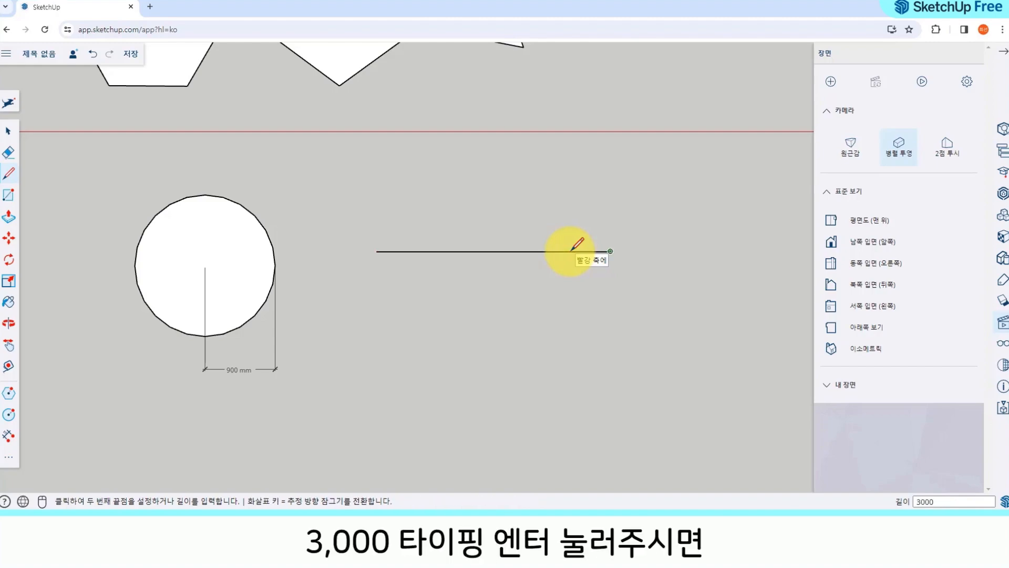
# Step: Dimension the line's length between its two endpoints, close to the line, and check the dimension text
pyautogui.click(8, 435)
pyautogui.click(377, 251)
pyautogui.click(610, 251)
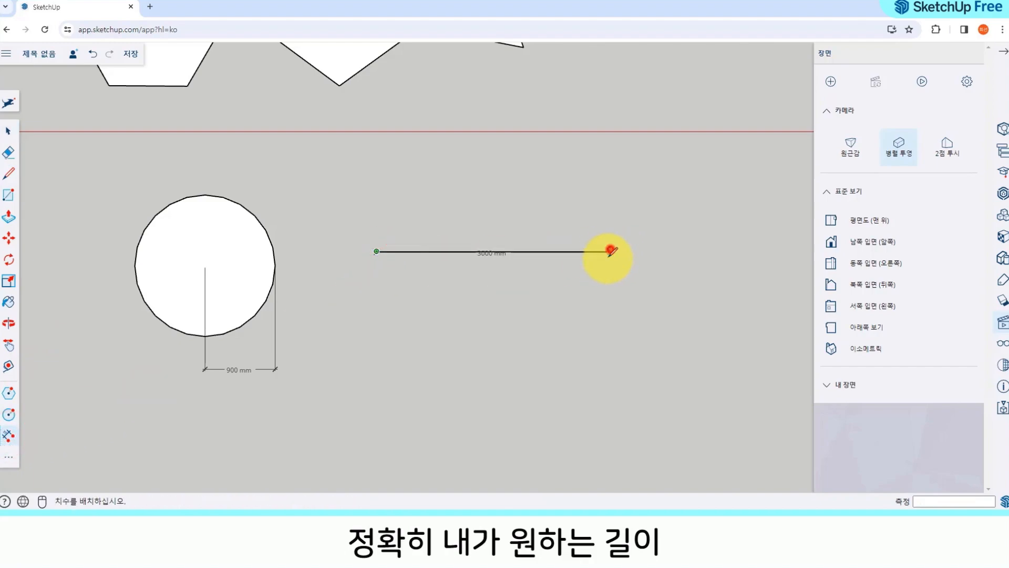
pyautogui.click(610, 251)
pyautogui.scroll(5, 500, 263)
pyautogui.press('space')
pyautogui.click(502, 227)
pyautogui.click(496, 227)
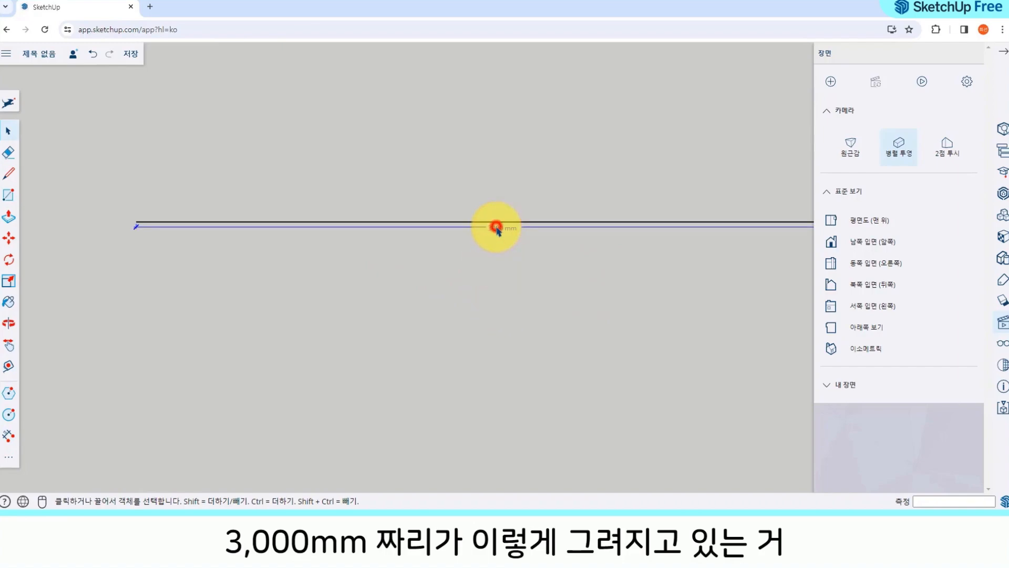
pyautogui.click(488, 295)
pyautogui.scroll(2, 498, 246)
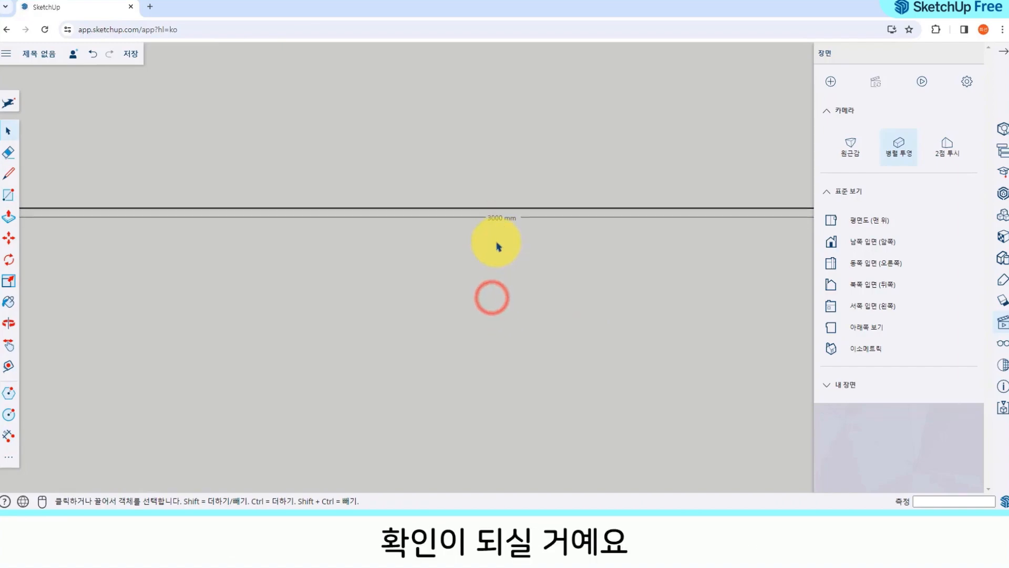
pyautogui.scroll(-3, 499, 245)
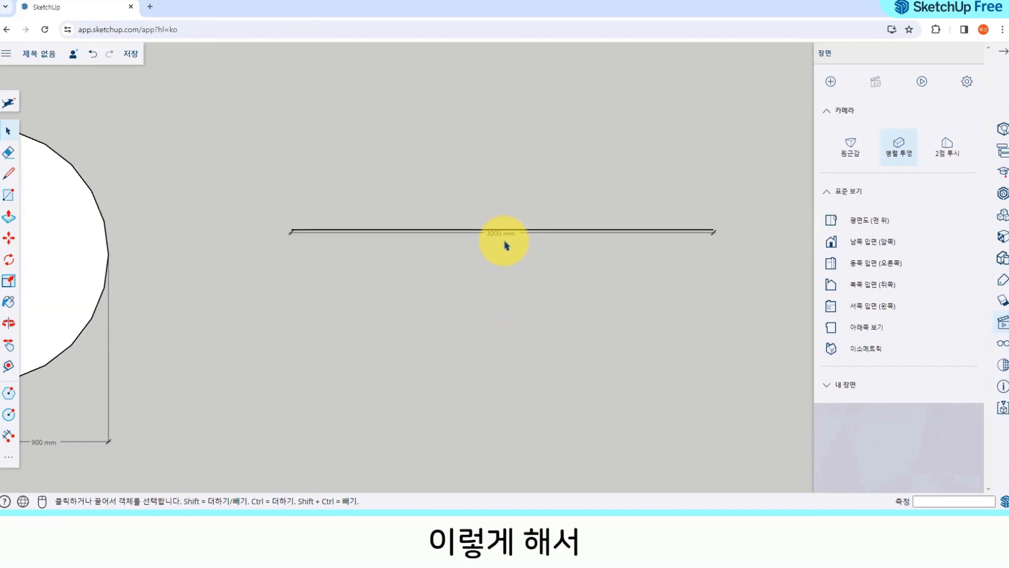
# Step: Delete the line's length dimension and bring all the drawn shapes into view
pyautogui.scroll(3, 504, 244)
pyautogui.click(507, 226)
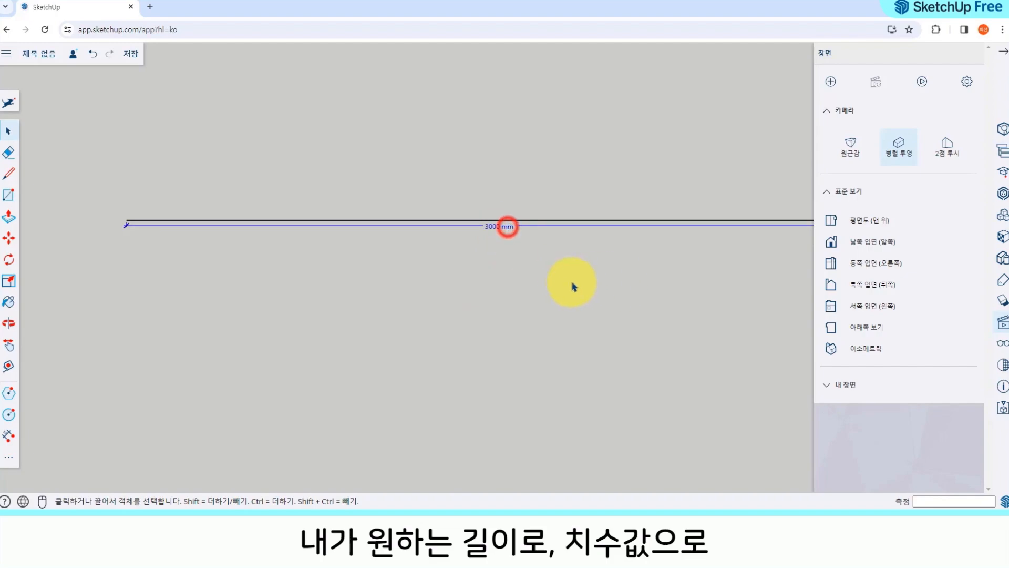
pyautogui.press('Delete')
pyautogui.scroll(-3, 581, 247)
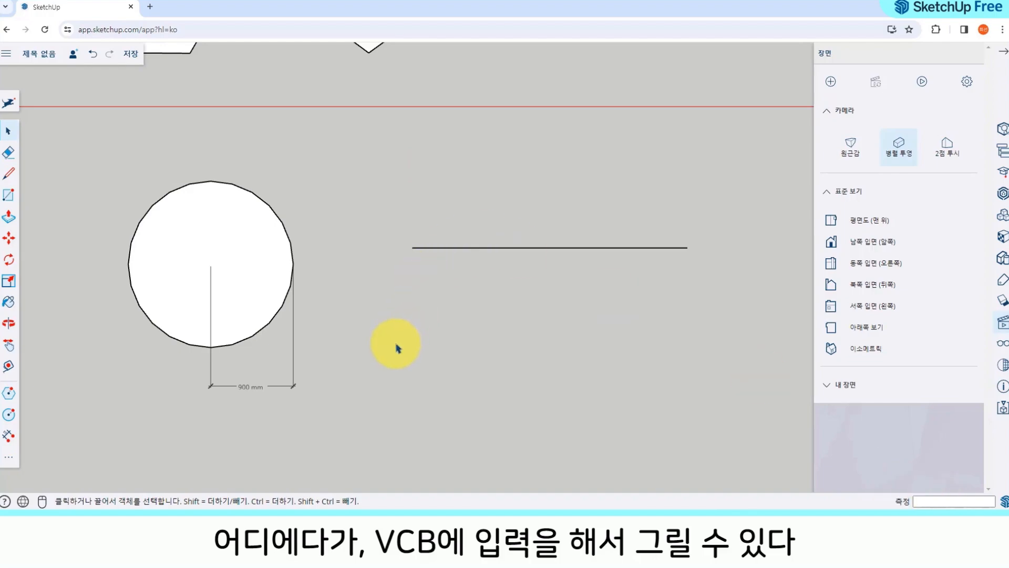
pyautogui.scroll(-2, 400, 345)
pyautogui.scroll(-1, 401, 341)
pyautogui.keyDown('shift'); pyautogui.moveTo(444, 188); pyautogui.dragTo(540, 295, button='middle'); pyautogui.keyUp('shift')
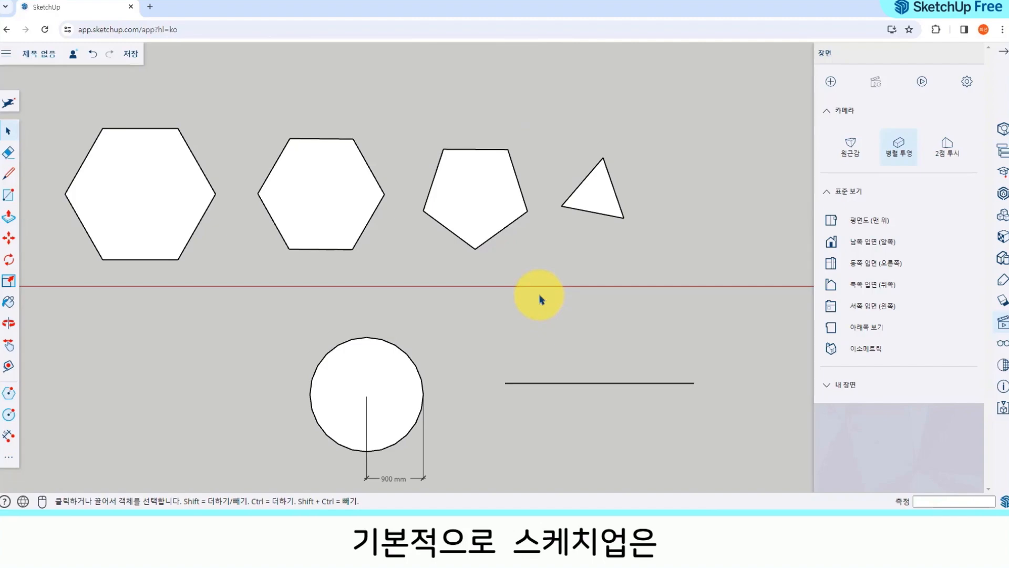